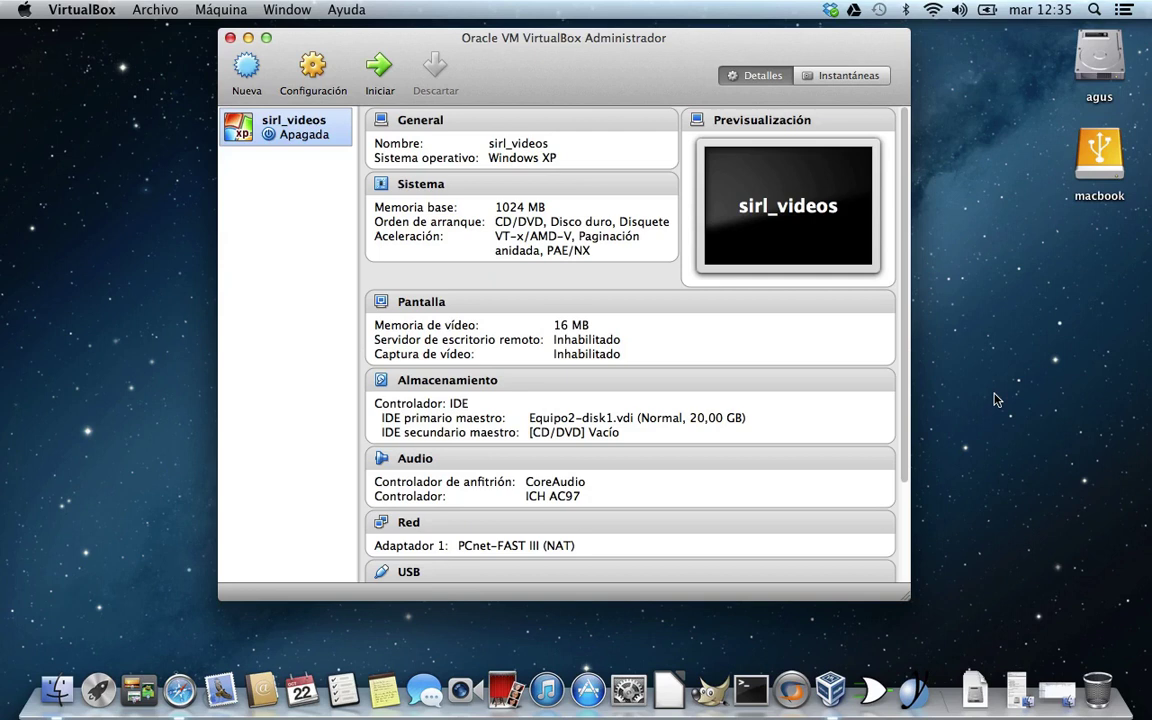
Step: Start the sirl_videos machine and accept running it in full-screen mode
{"action": "left_click", "coordinate": [379, 67]}
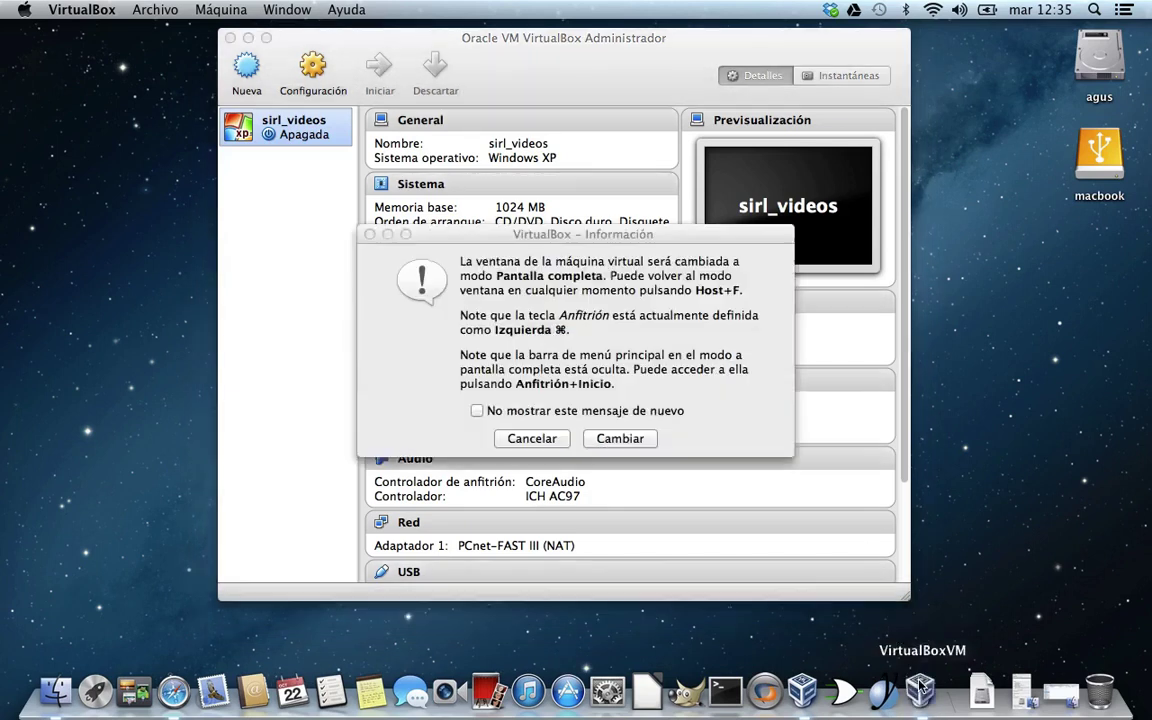
{"action": "left_click", "coordinate": [618, 437]}
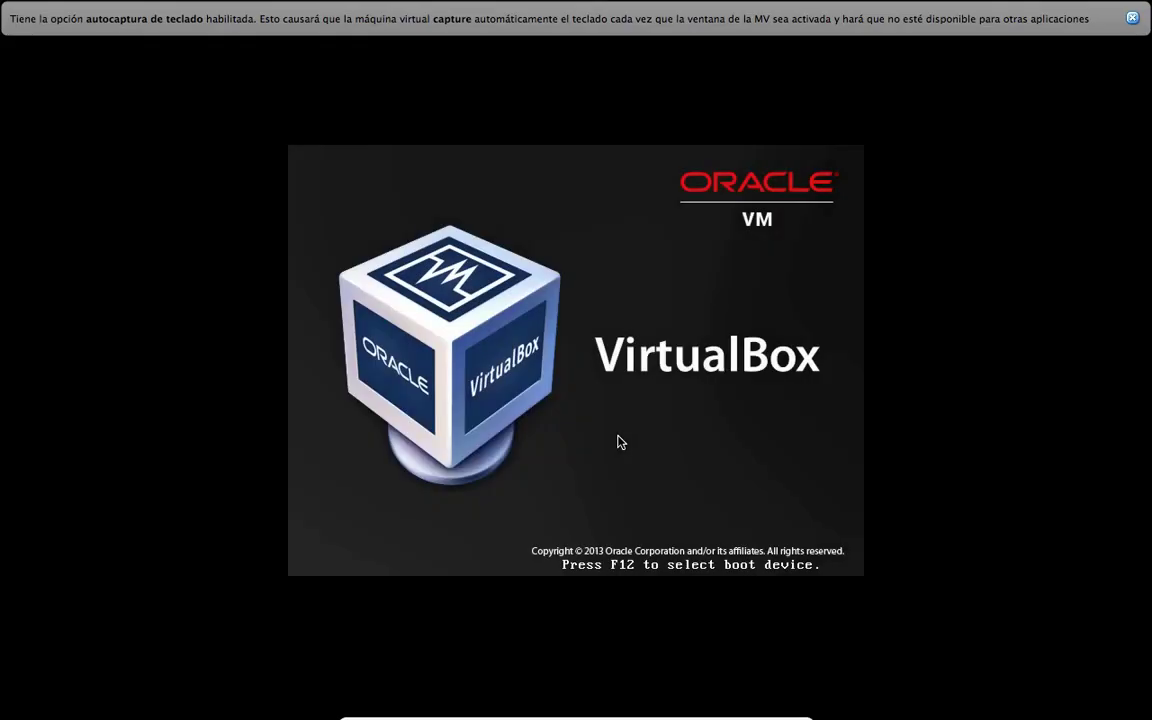
Step: Permanently hide the keyboard-capture notice and boot Windows XP with option 1 in GAG
{"action": "mouse_move", "coordinate": [1005, 12]}
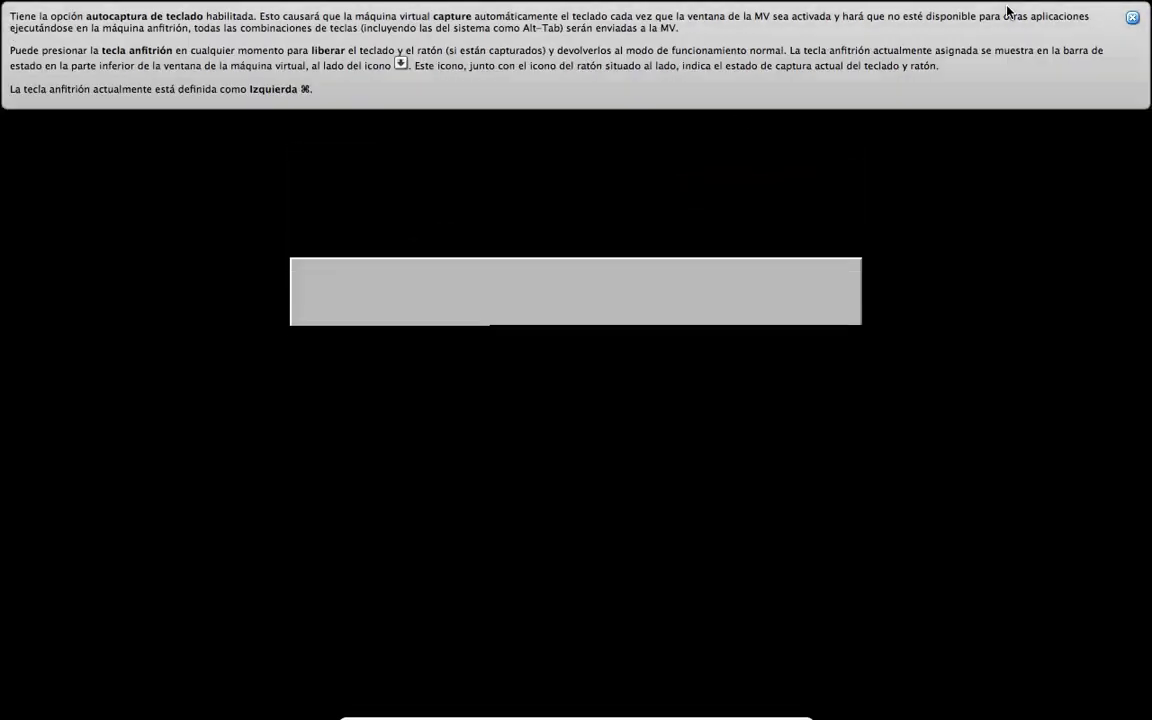
{"action": "left_click", "coordinate": [18, 111]}
{"action": "left_click", "coordinate": [1131, 19]}
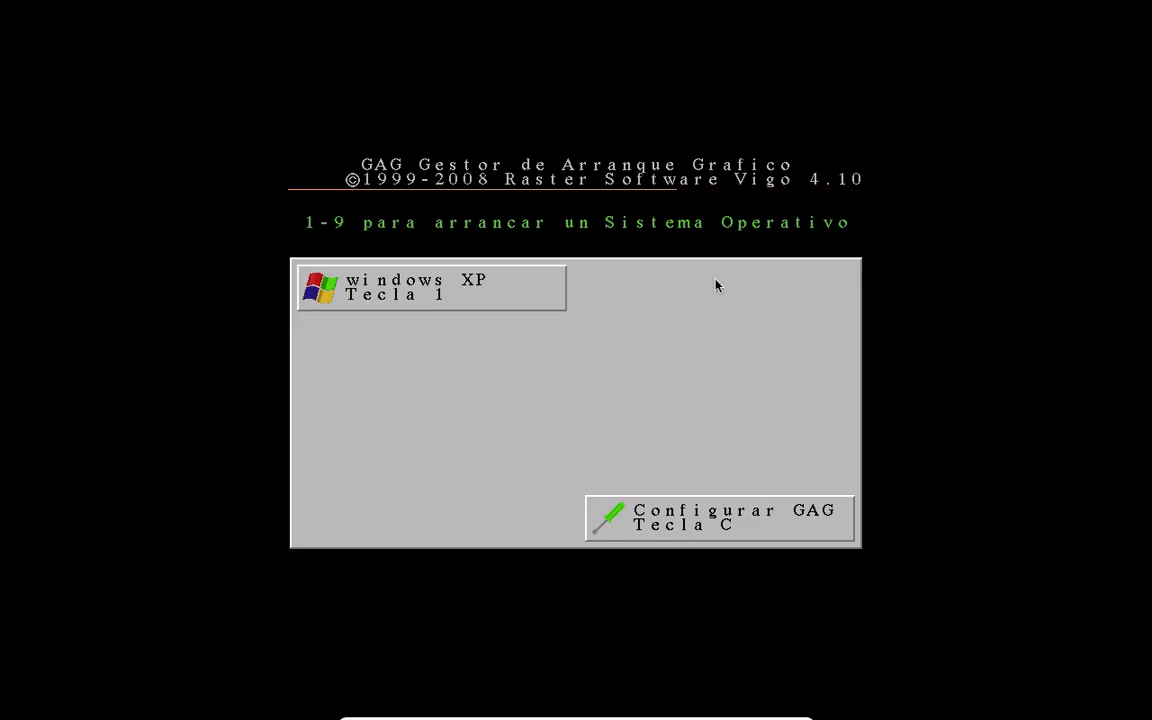
{"action": "key", "text": "1"}
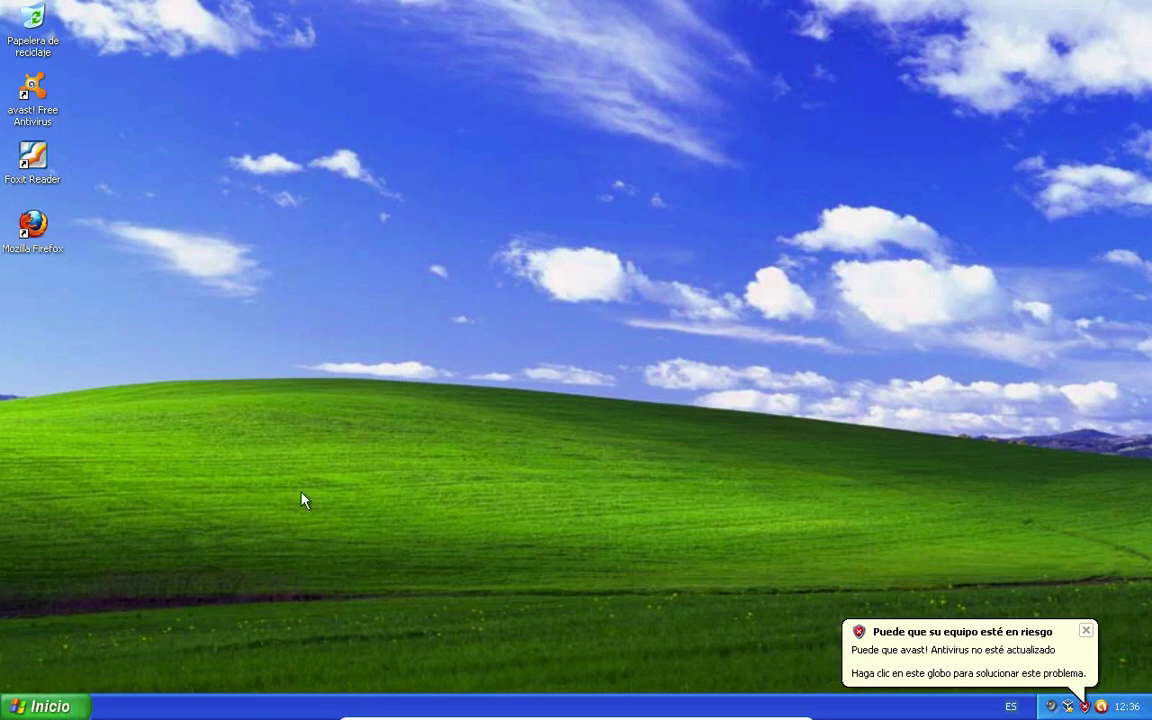
Step: Dismiss the avast warning and open Mi PC from the Inicio menu
{"action": "left_click", "coordinate": [1088, 632]}
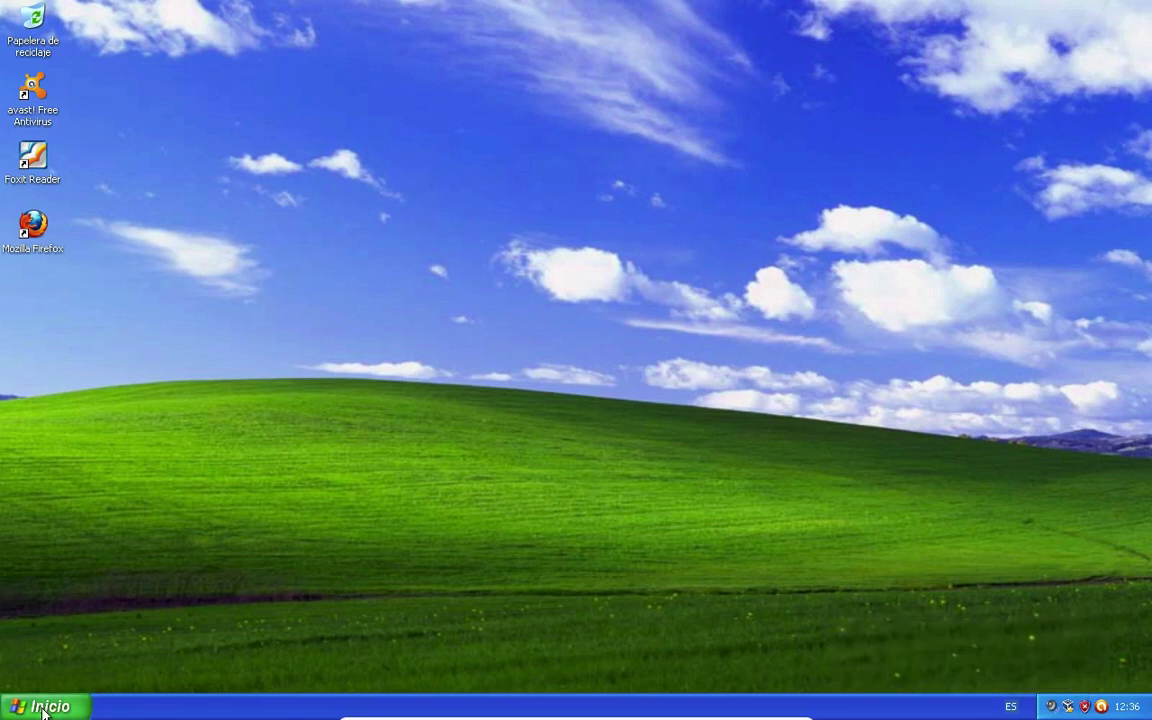
{"action": "left_click", "coordinate": [45, 707]}
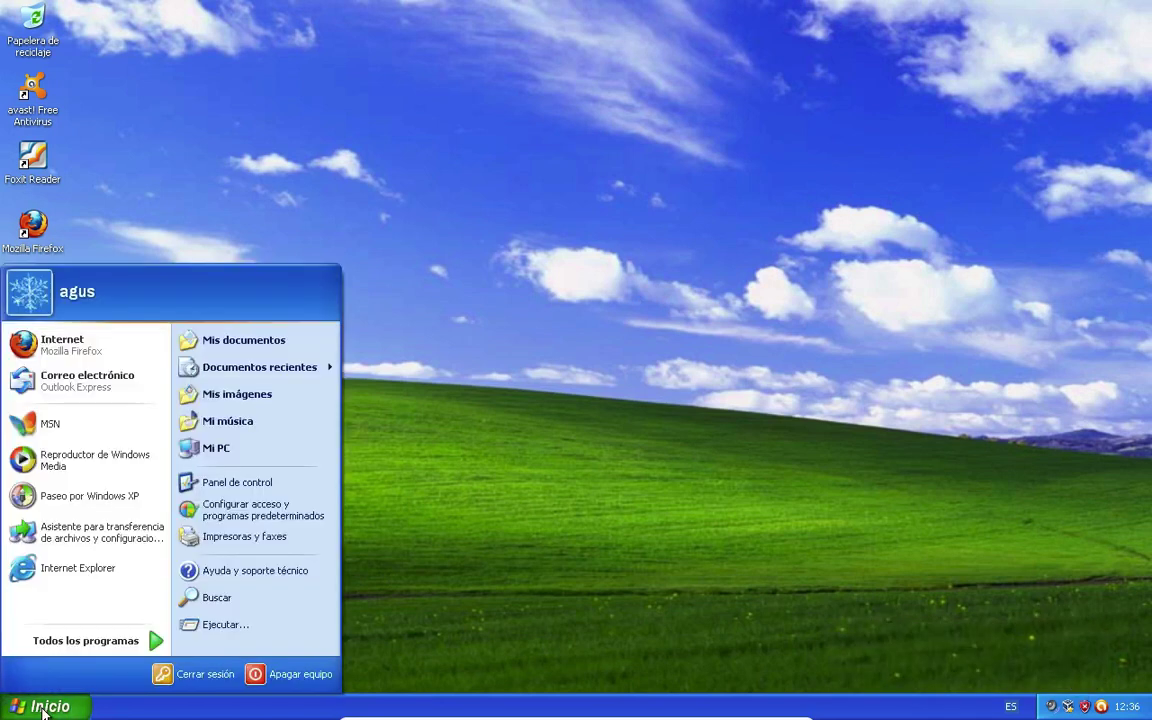
{"action": "left_click", "coordinate": [228, 450]}
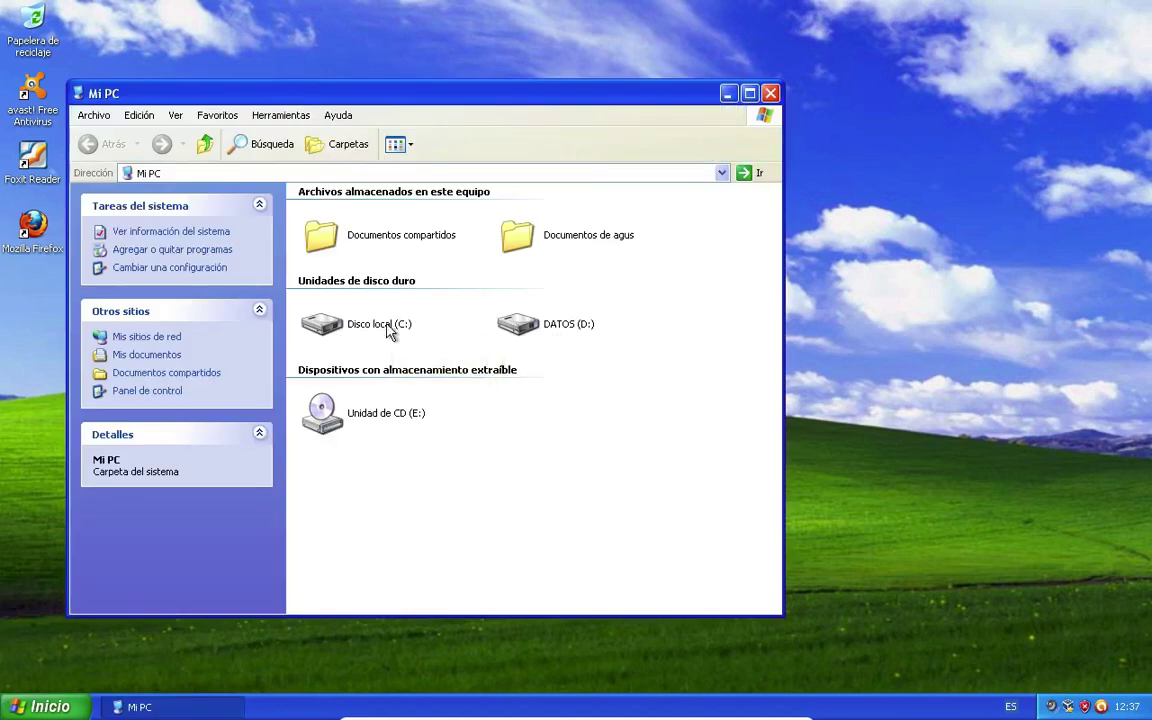
Step: Browse Disco local (C:), then the empty DATOS (D:) drive, and close the window
{"action": "mouse_move", "coordinate": [321, 333]}
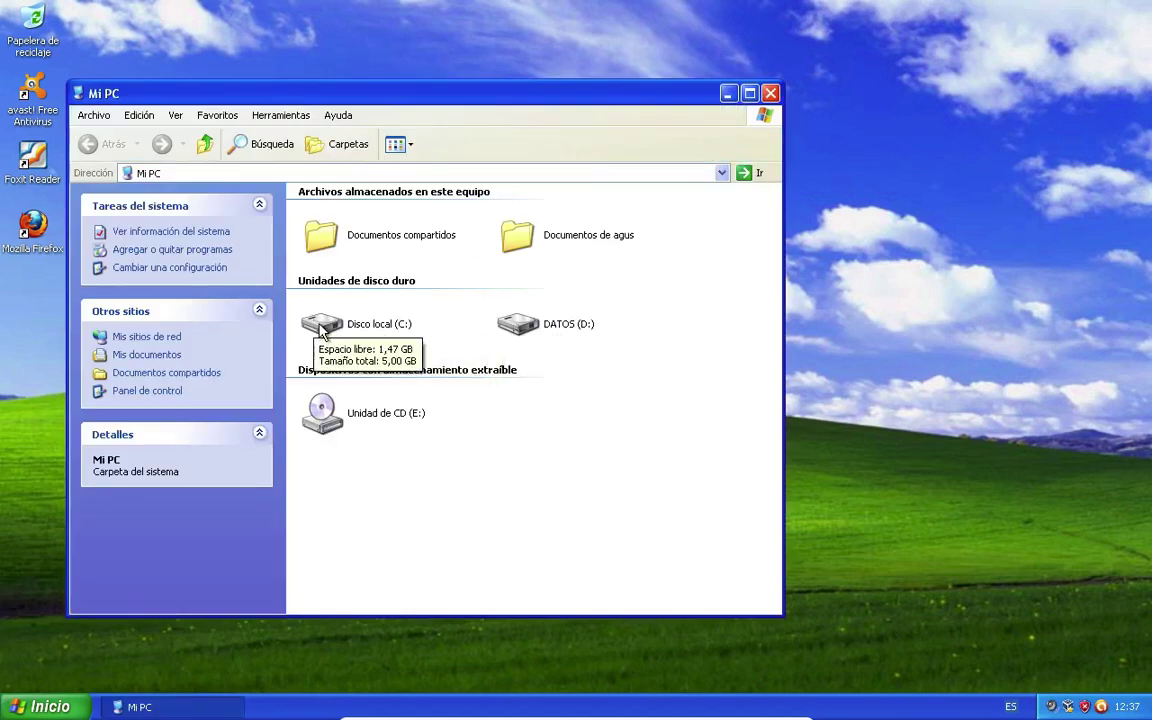
{"action": "double_click", "coordinate": [321, 333]}
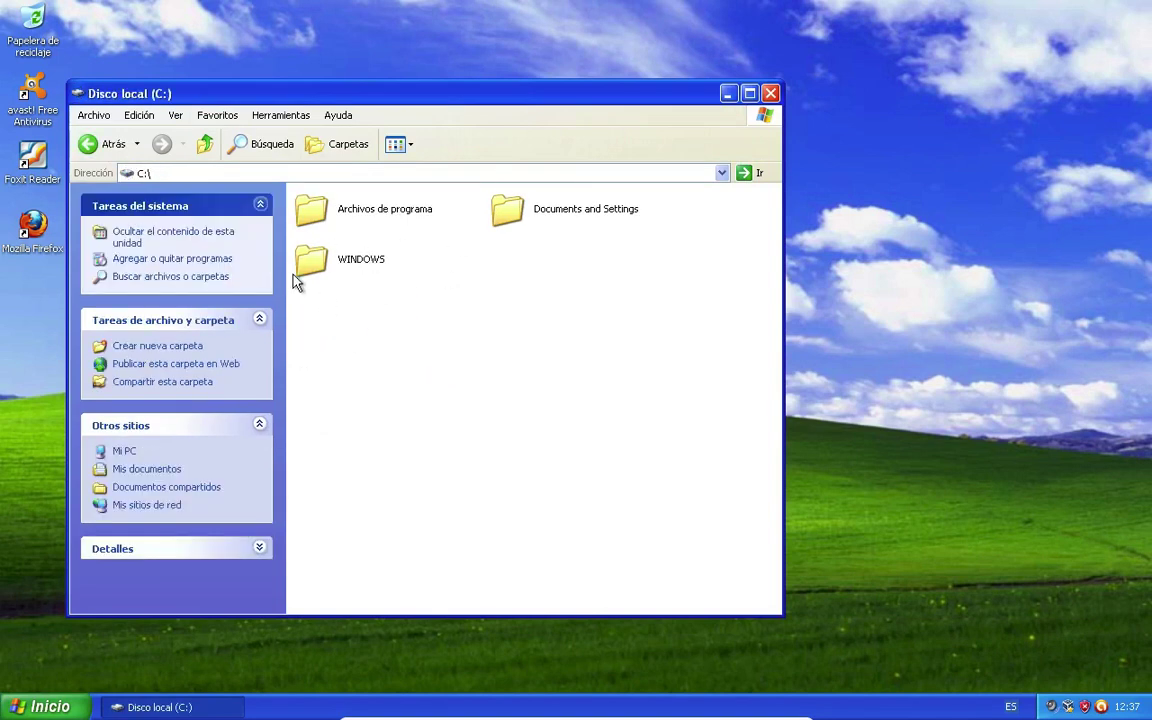
{"action": "left_click", "coordinate": [206, 146]}
{"action": "double_click", "coordinate": [524, 330]}
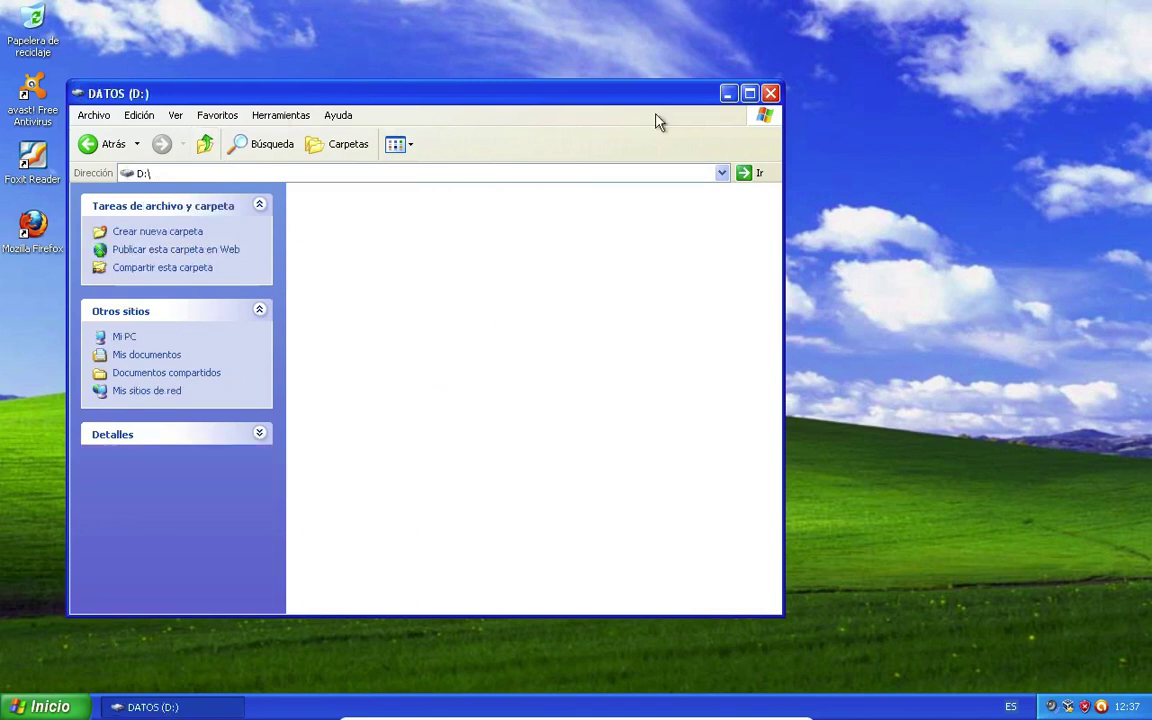
{"action": "left_click", "coordinate": [771, 94]}
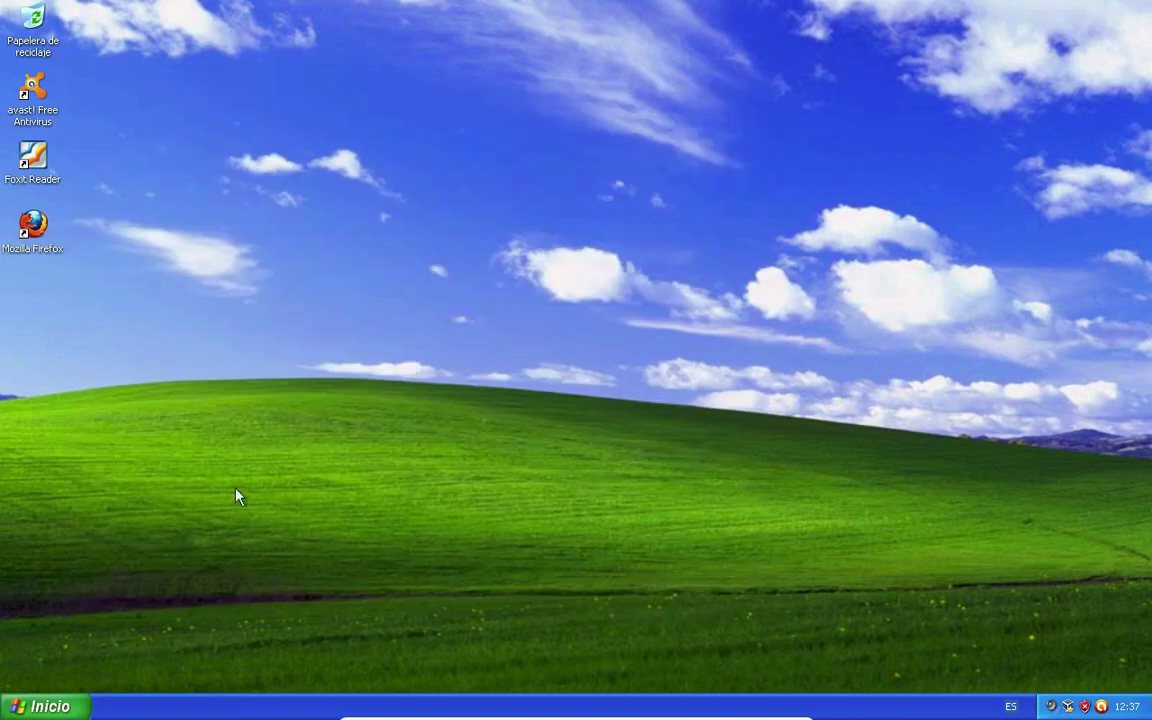
Step: Open Administración de discos via Panel de control > Herramientas administrativas > Administración de equipos, widening the window
{"action": "left_click", "coordinate": [52, 705]}
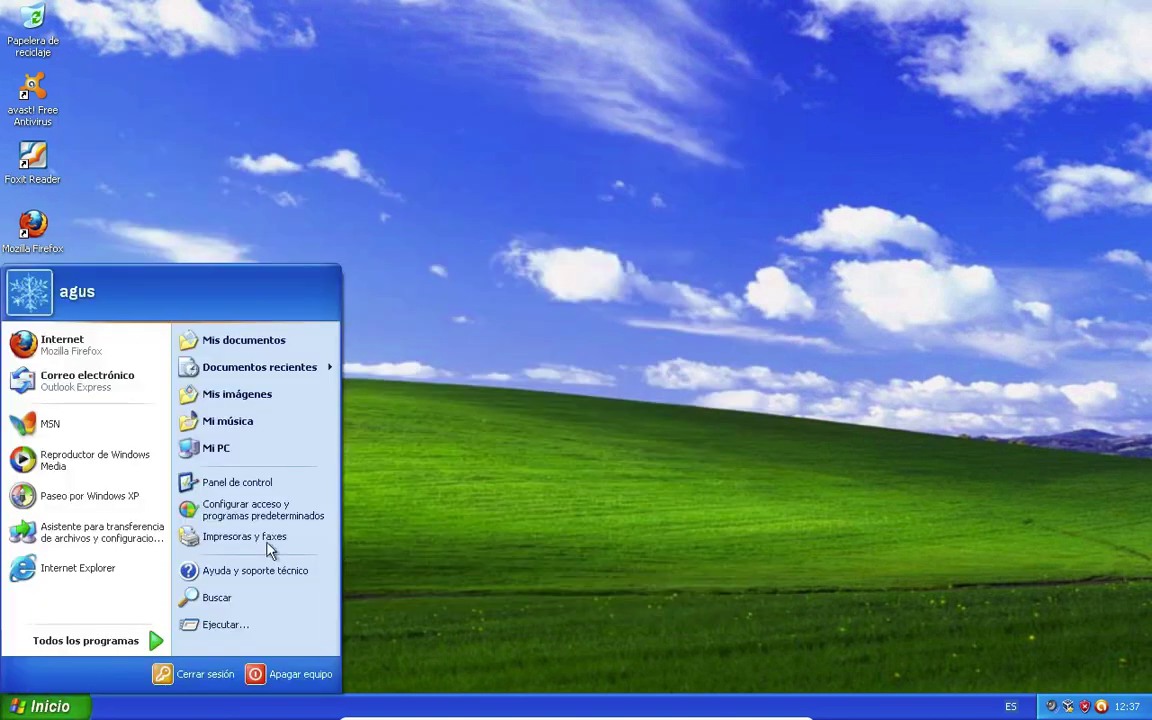
{"action": "left_click", "coordinate": [258, 487]}
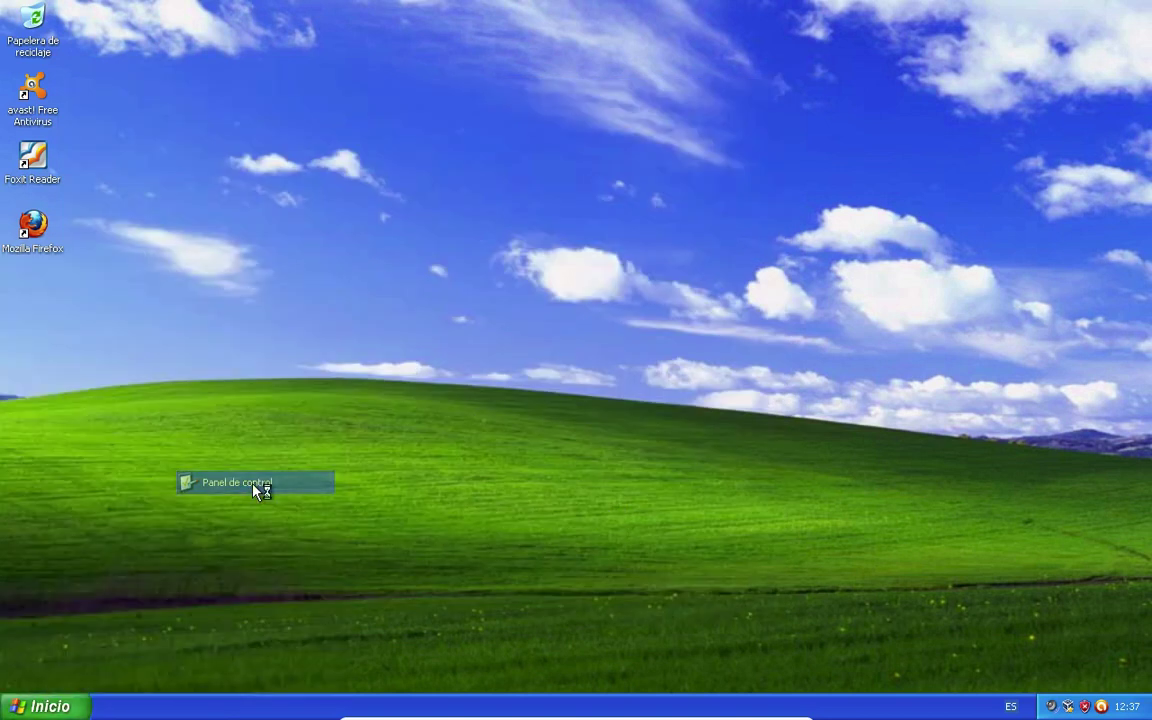
{"action": "double_click", "coordinate": [428, 315]}
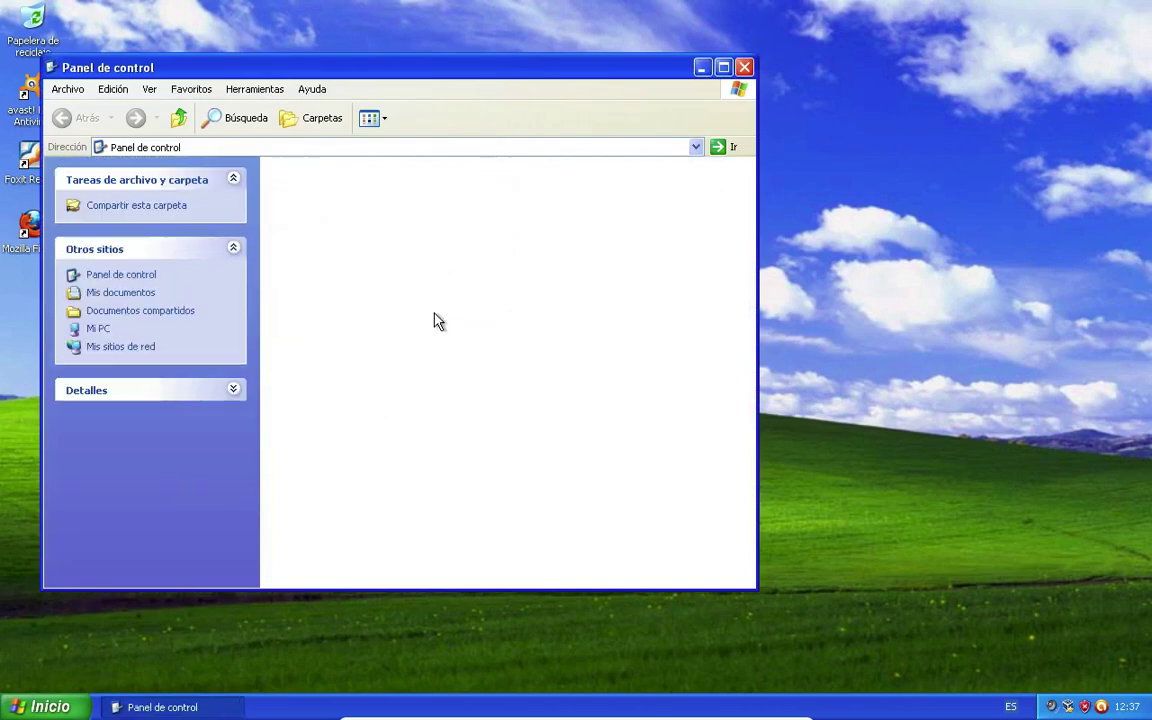
{"action": "left_click", "coordinate": [298, 190]}
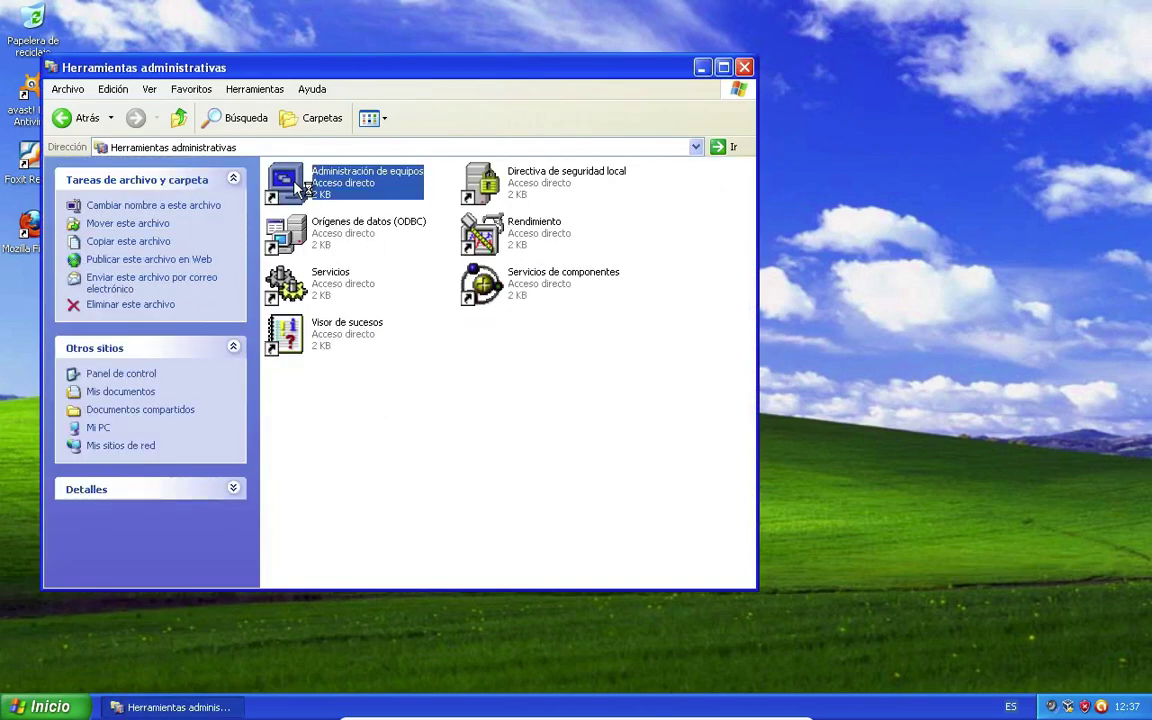
{"action": "double_click", "coordinate": [305, 186]}
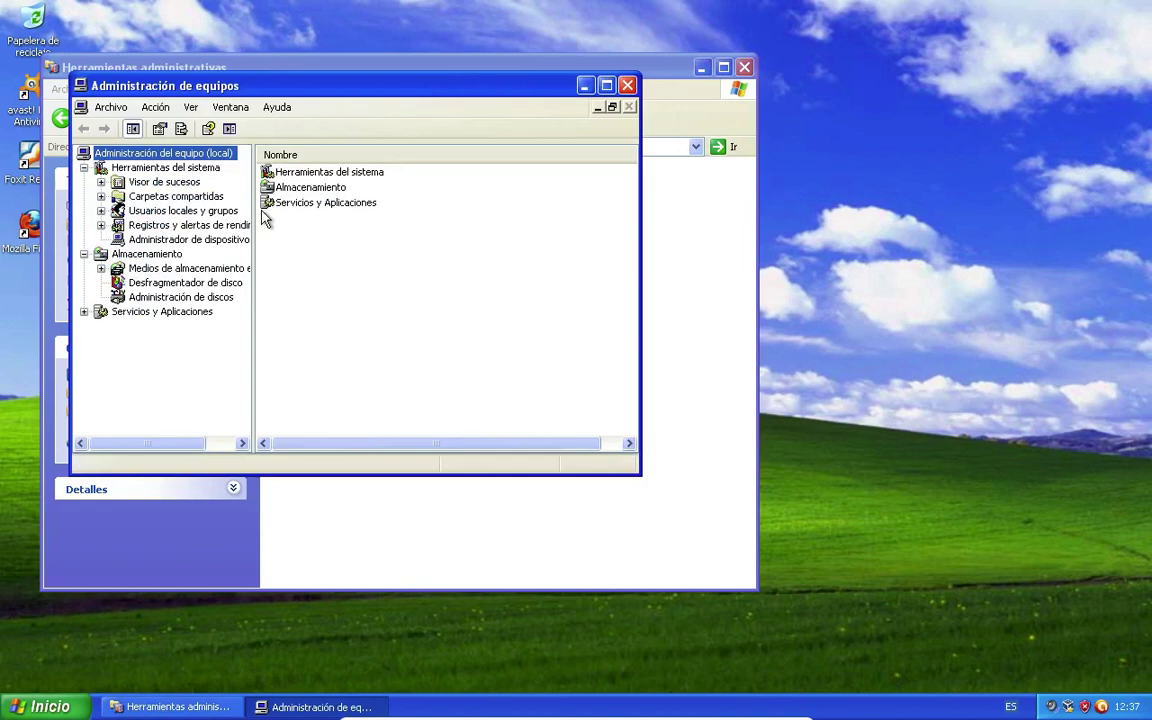
{"action": "left_click", "coordinate": [157, 297]}
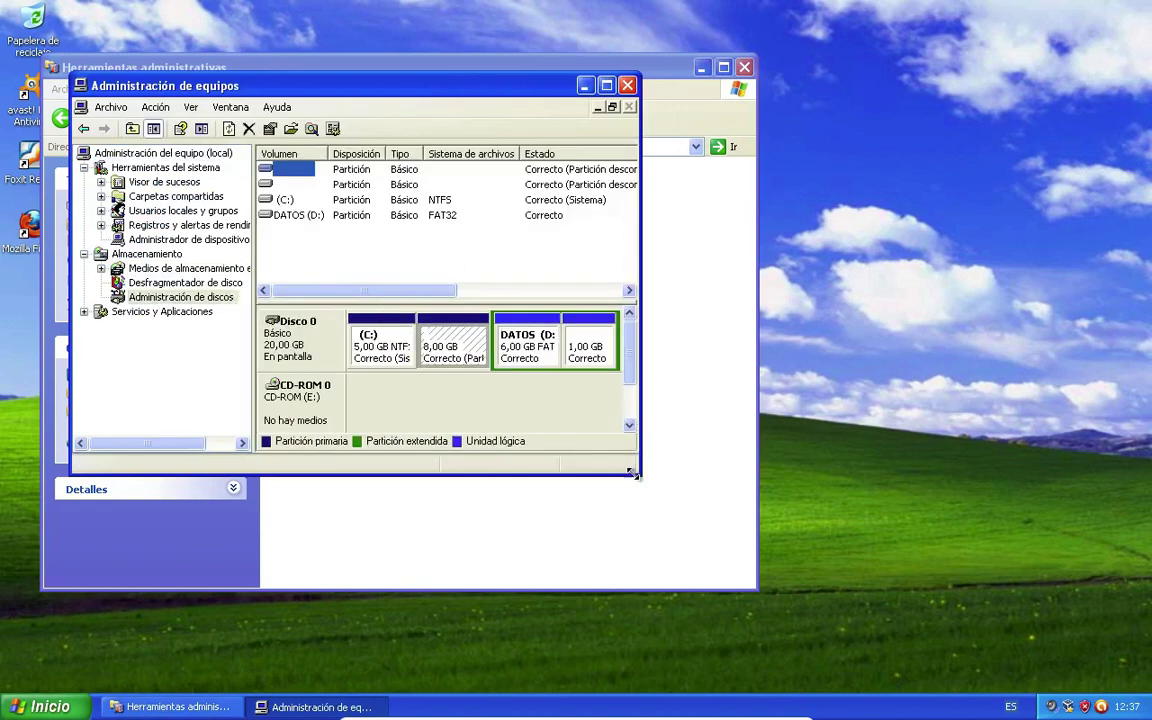
{"action": "left_click_drag", "start_coordinate": [640, 476], "coordinate": [1046, 486]}
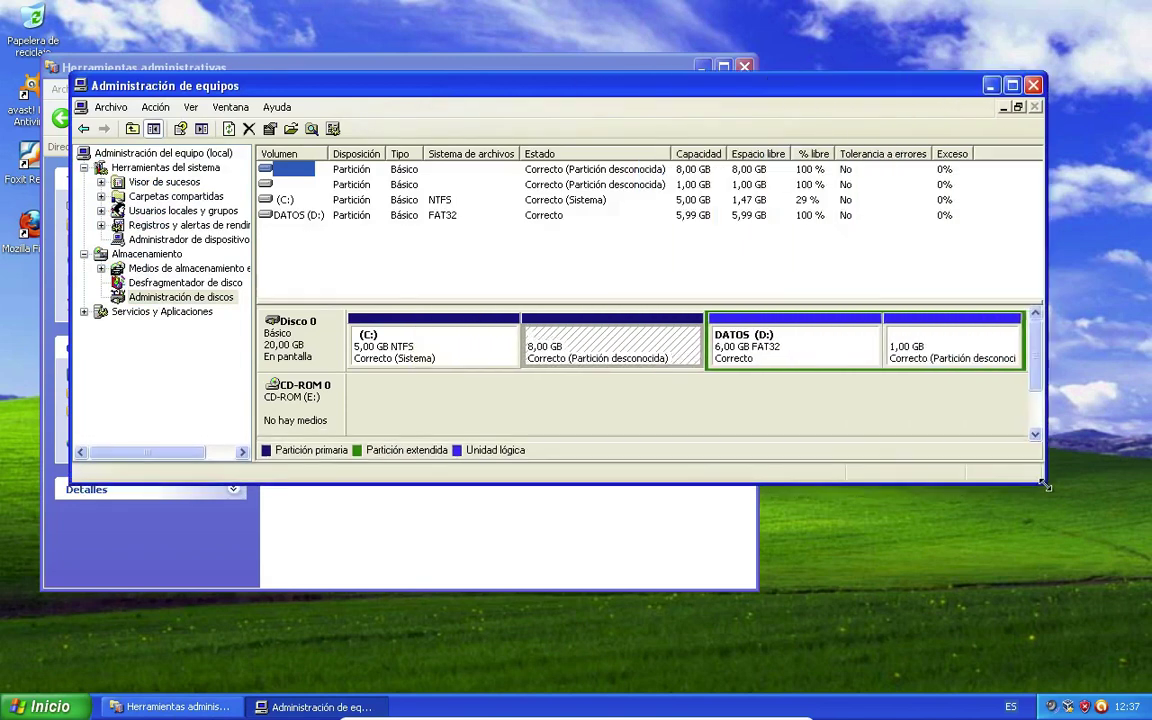
Step: Review the C:, DATOS (D:), 8,00 GB and 1,00 GB partitions, then close Administración de equipos
{"action": "left_click", "coordinate": [437, 355]}
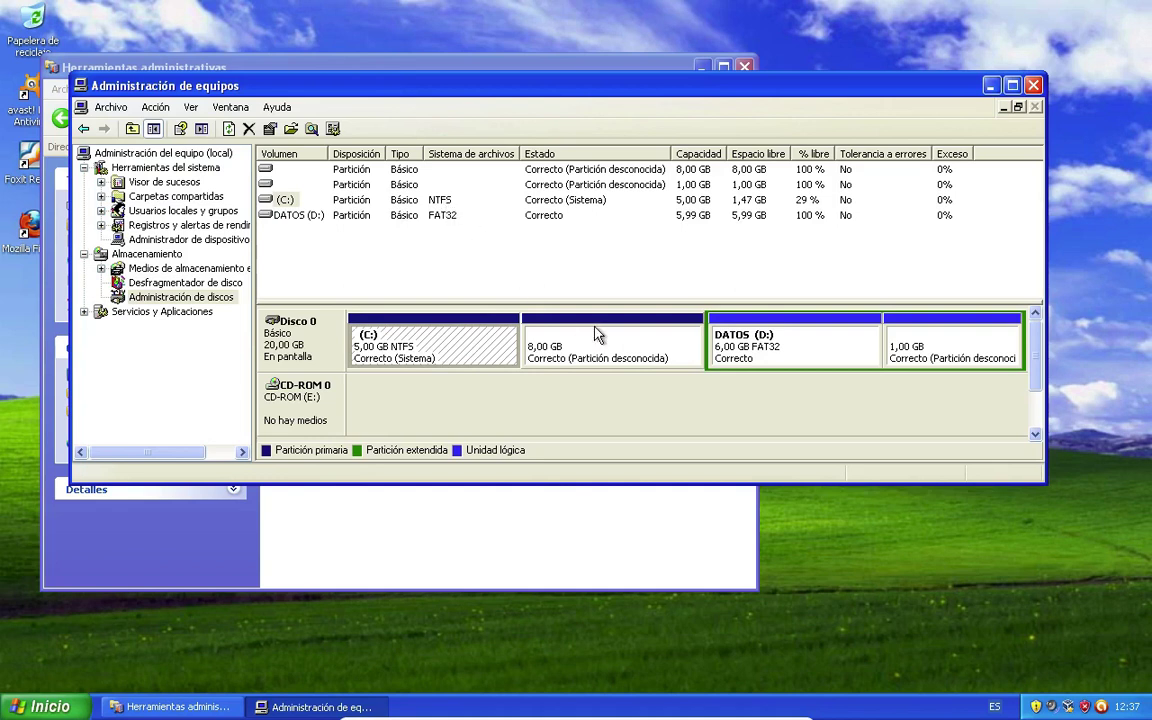
{"action": "left_click", "coordinate": [808, 360]}
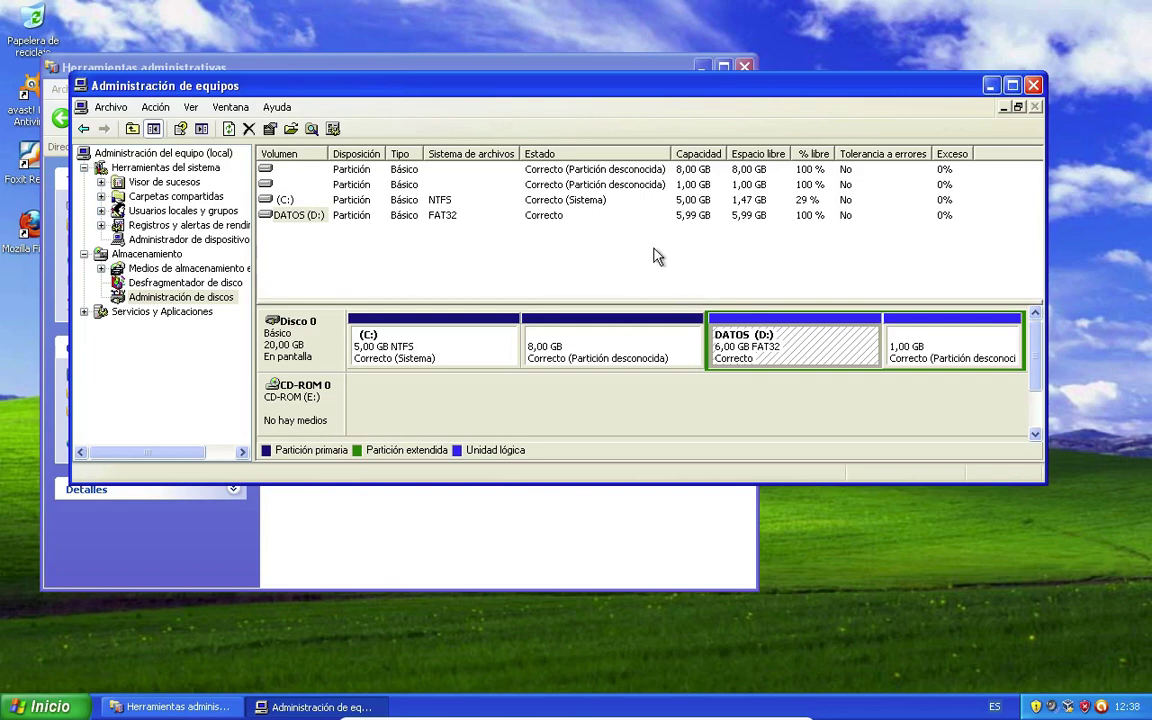
{"action": "left_click", "coordinate": [593, 342]}
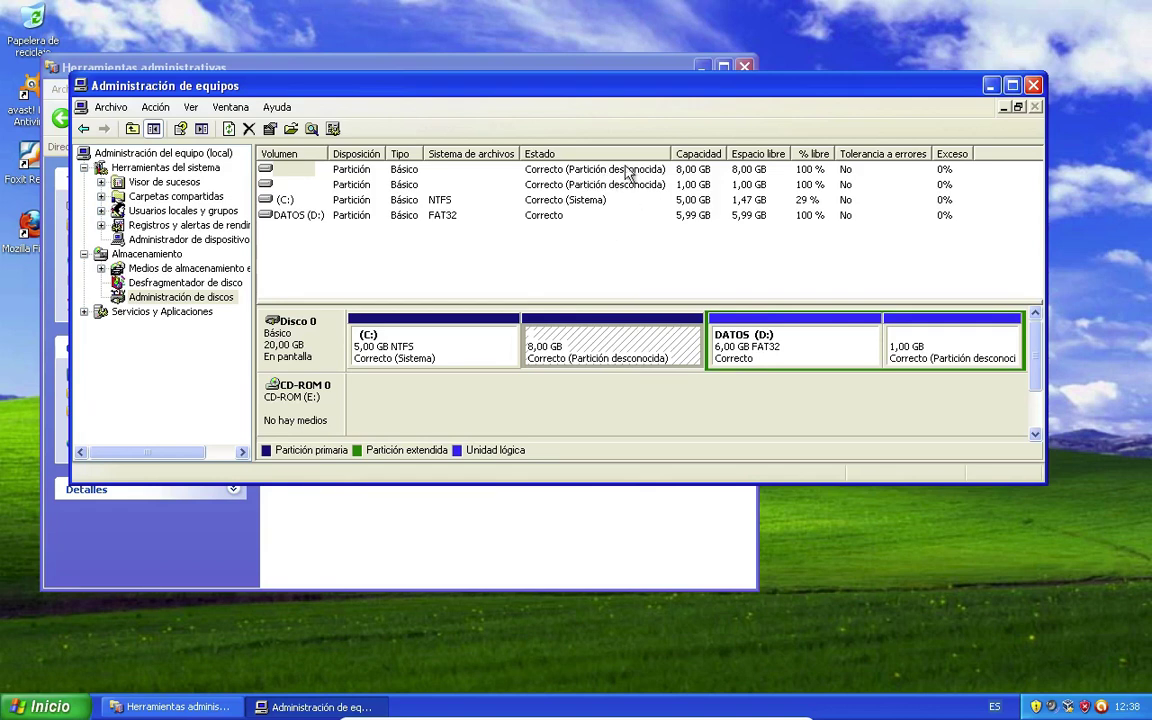
{"action": "left_click", "coordinate": [948, 356]}
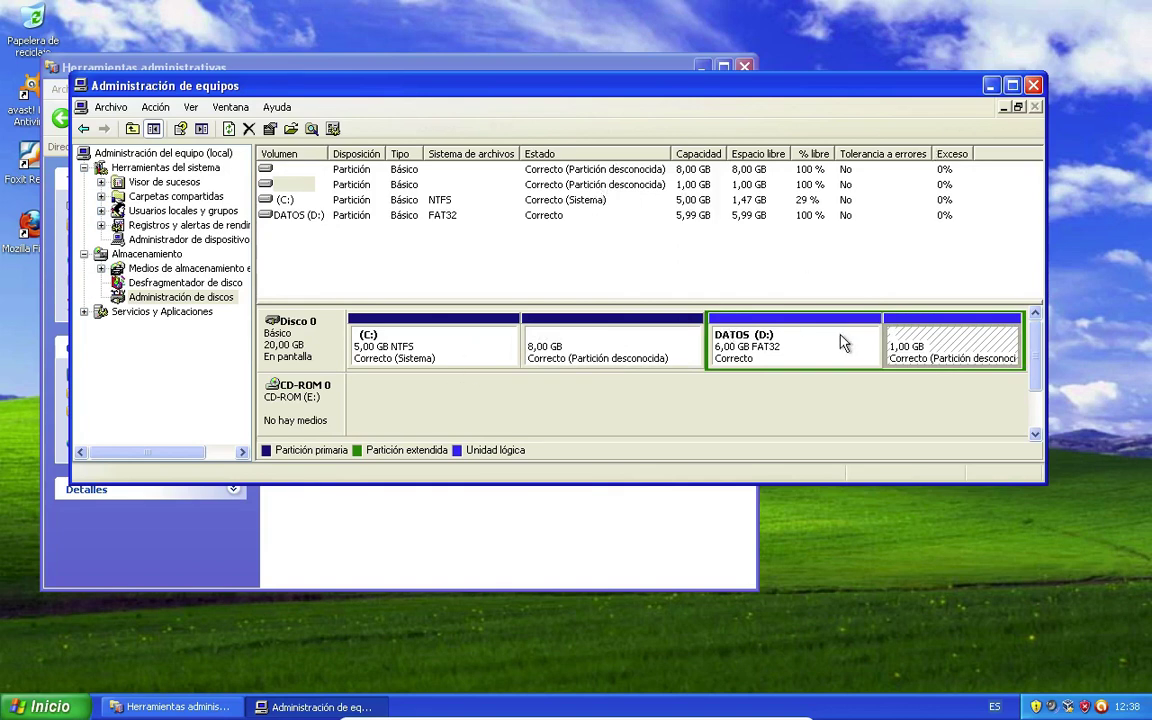
{"action": "left_click", "coordinate": [1034, 86]}
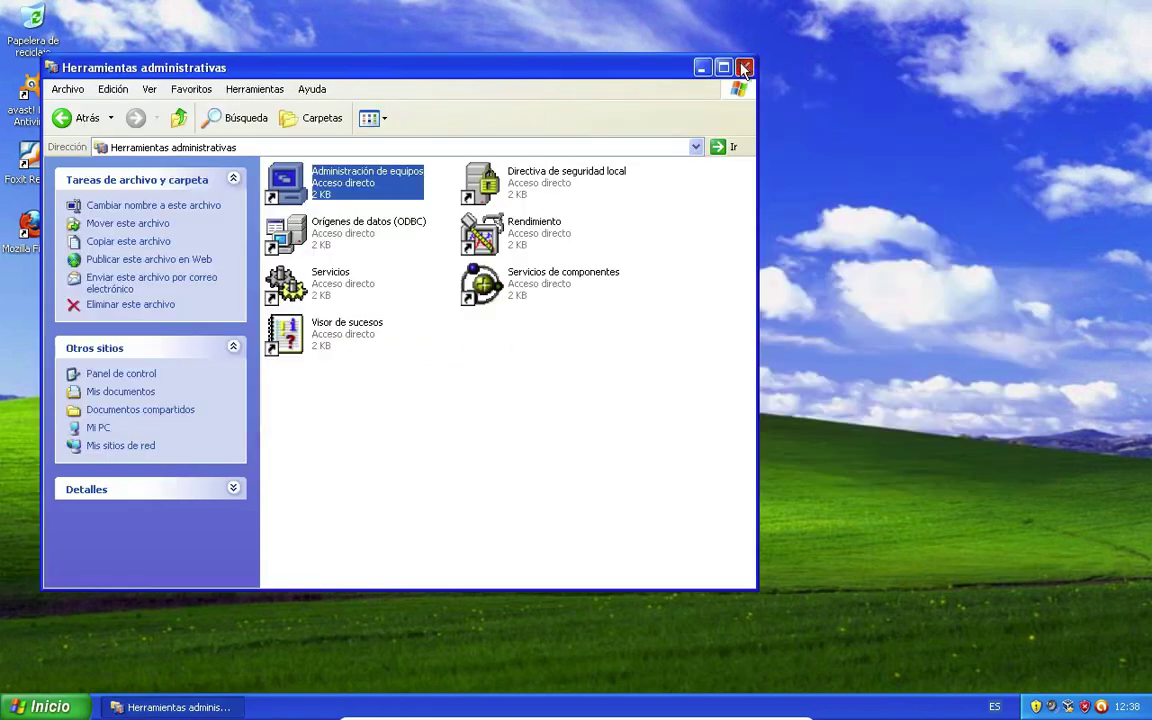
Step: Close Herramientas administrativas and turn off Windows XP via Inicio > Apagar equipo > Apagar
{"action": "left_click", "coordinate": [744, 67]}
{"action": "left_click", "coordinate": [37, 712]}
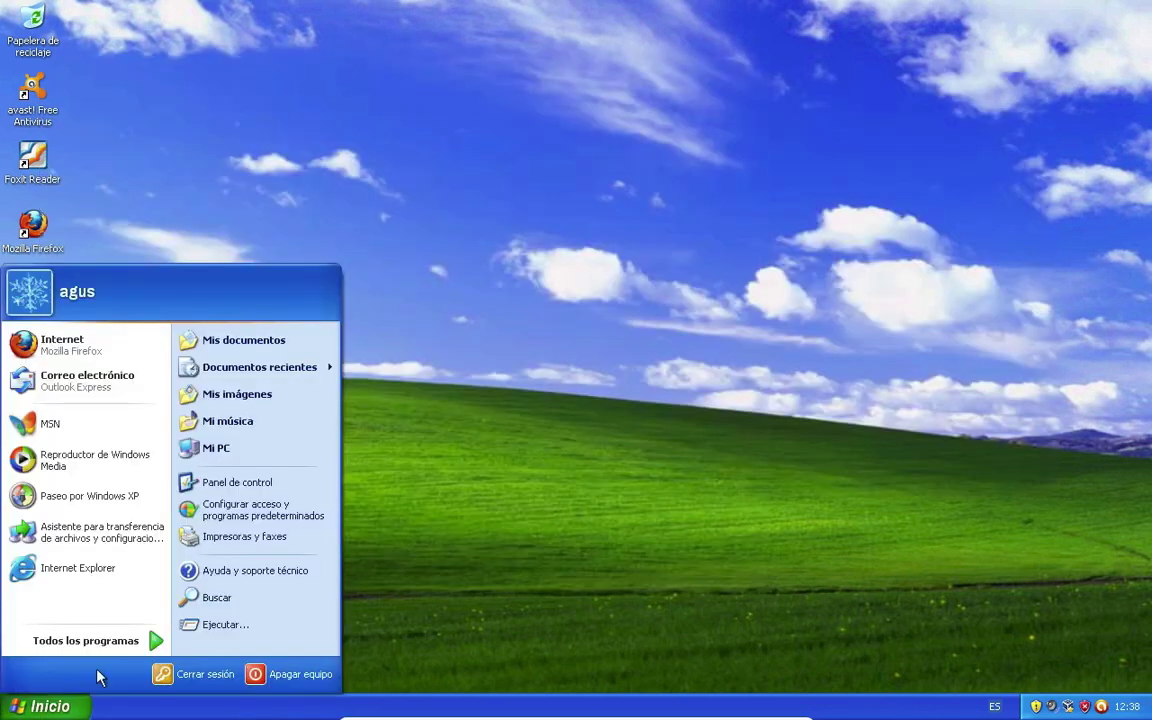
{"action": "left_click", "coordinate": [258, 676]}
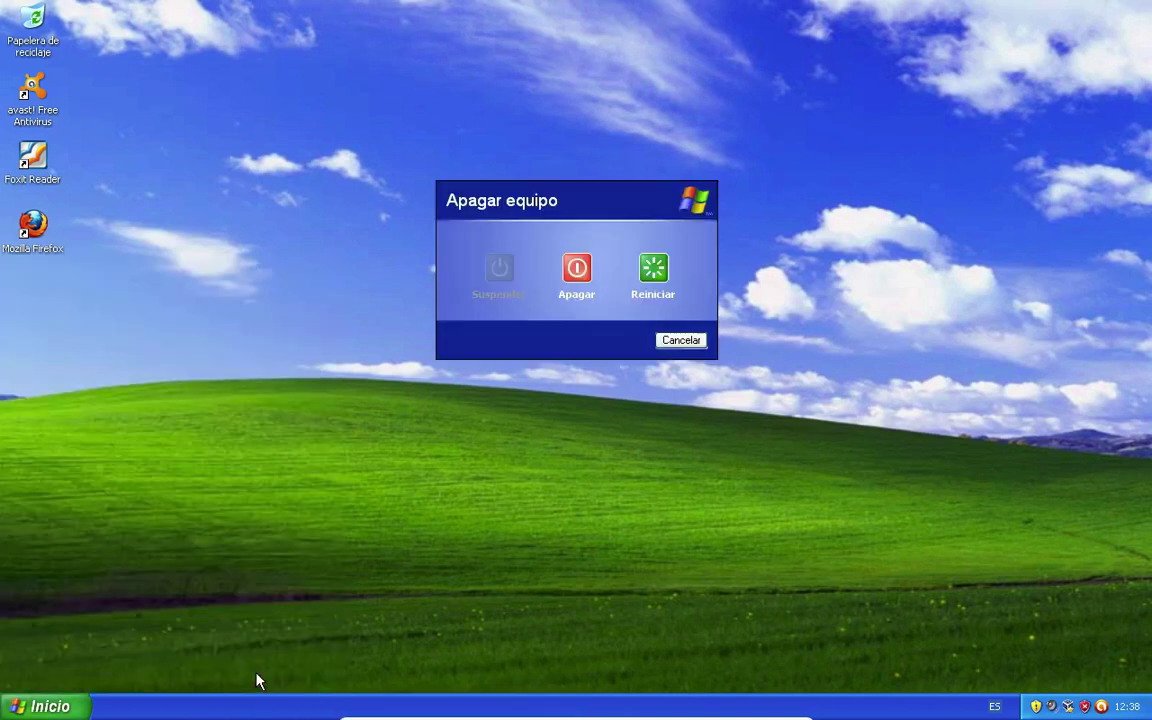
{"action": "left_click", "coordinate": [576, 268]}
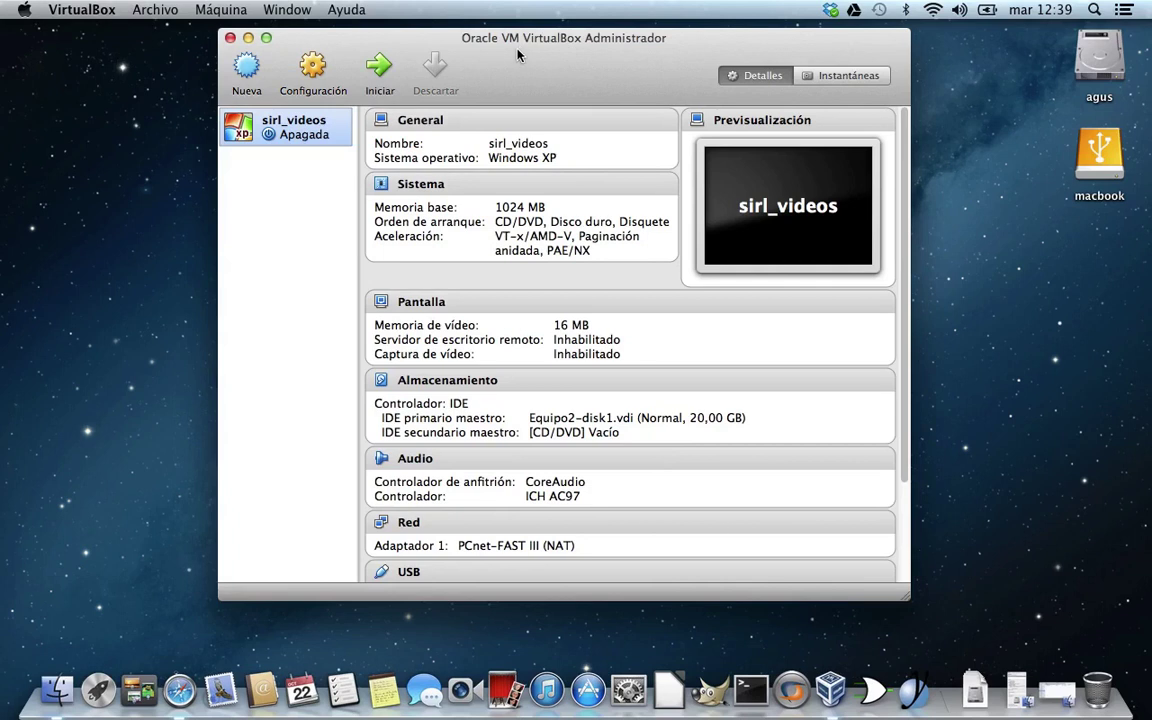
Step: Open the sirl_videos Configuración at the Almacenamiento page
{"action": "left_click_drag", "start_coordinate": [520, 52], "coordinate": [463, 57]}
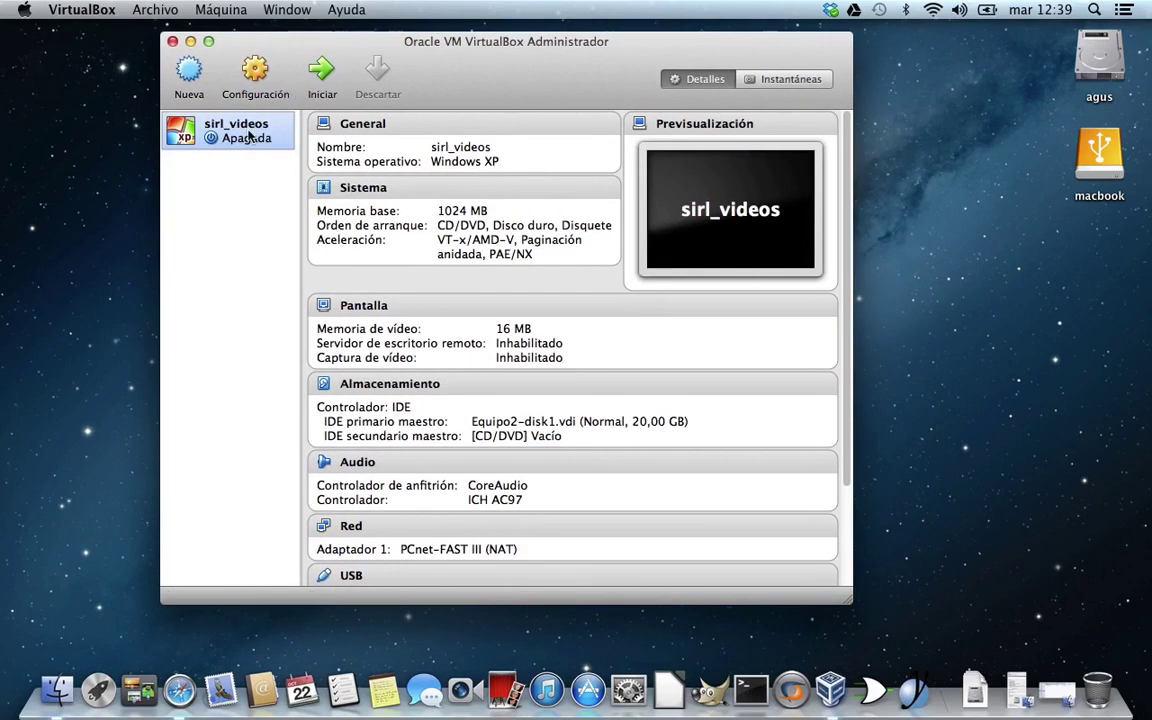
{"action": "left_click", "coordinate": [255, 72]}
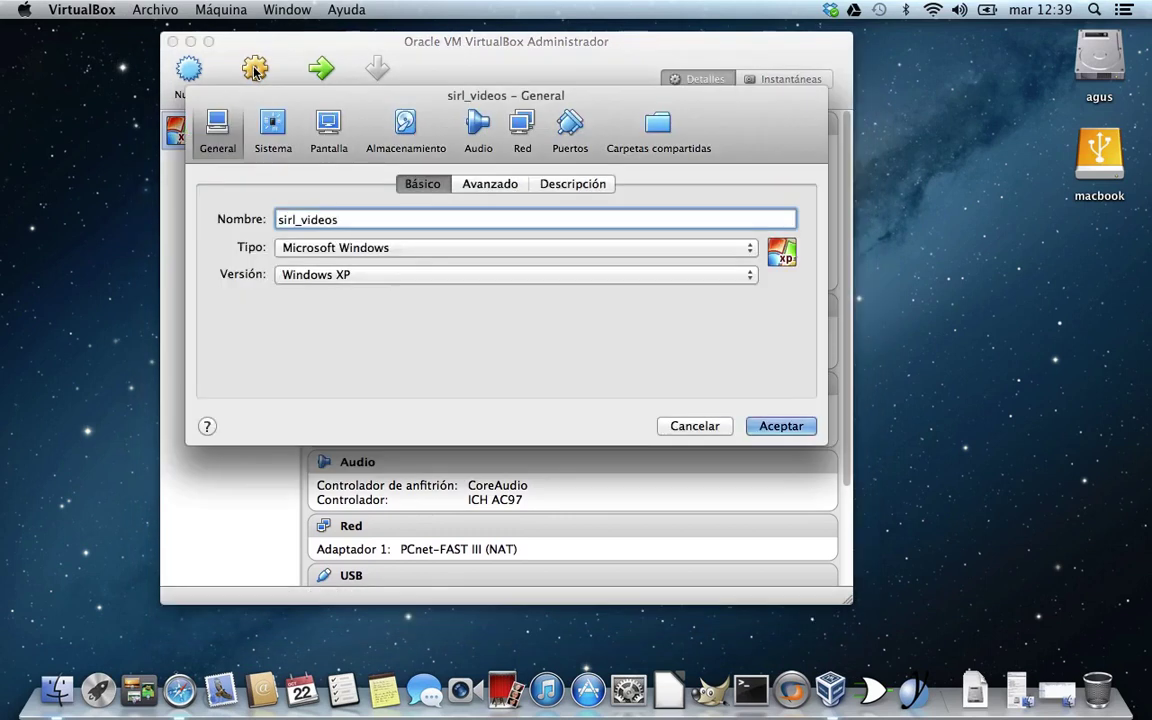
{"action": "left_click", "coordinate": [275, 132]}
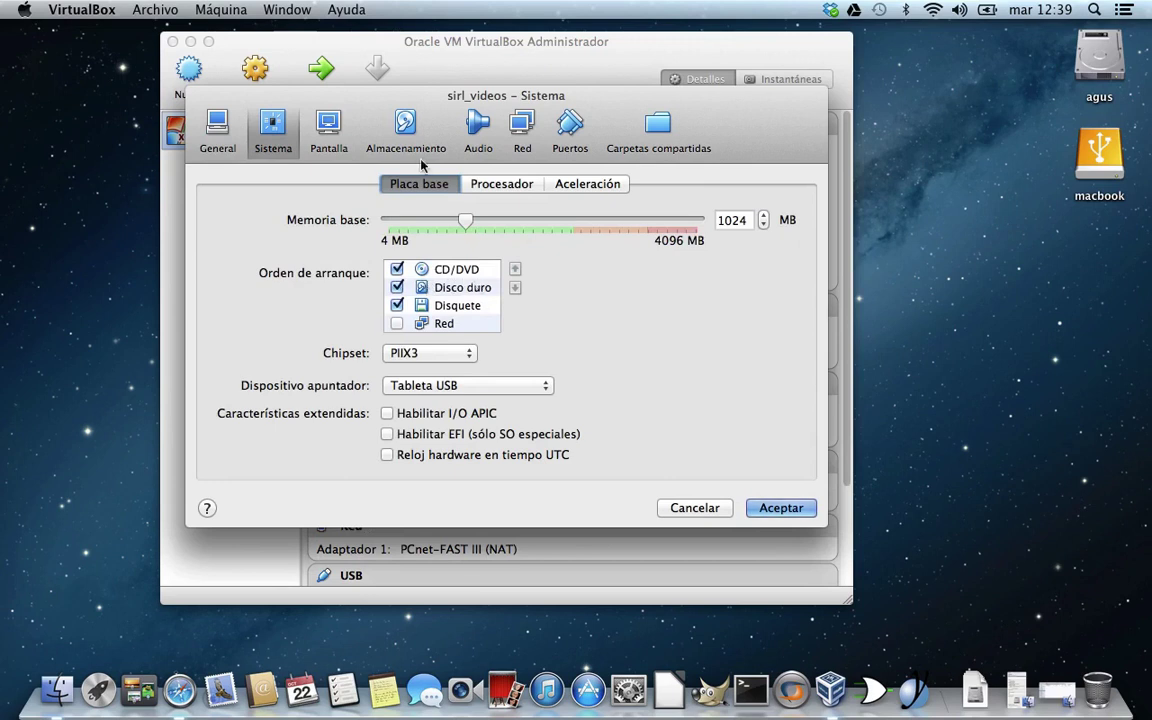
{"action": "left_click", "coordinate": [364, 118]}
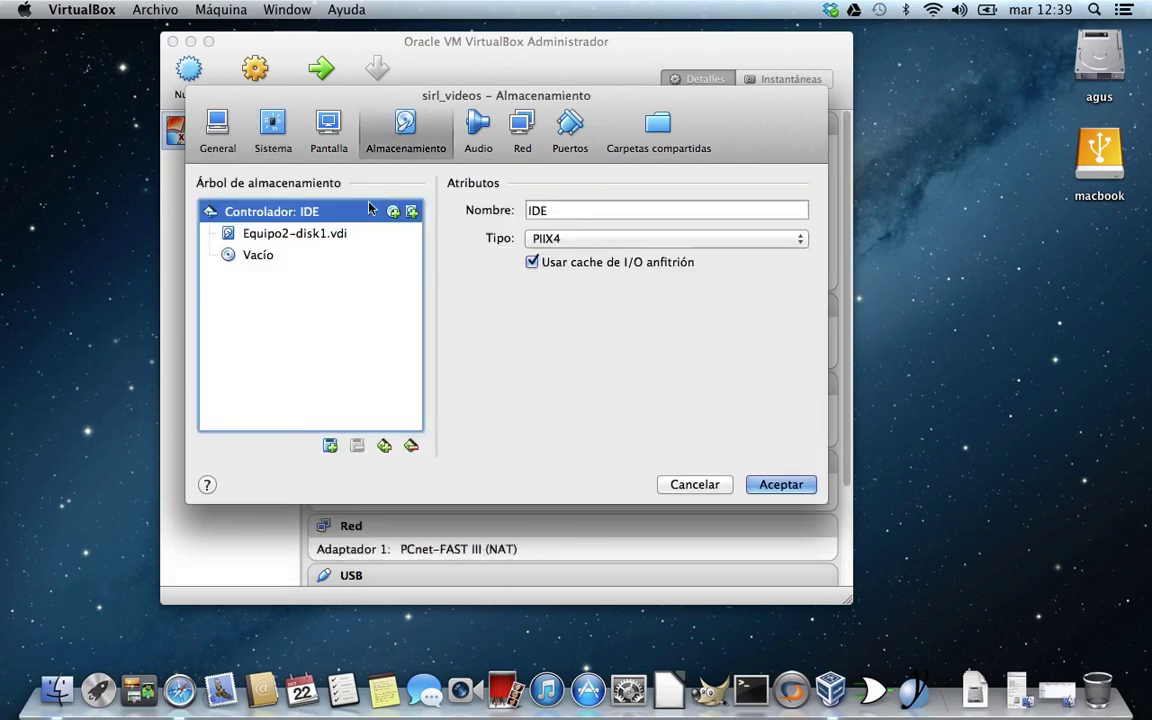
Step: For the empty CD/DVD drive, choose to select a virtual CD/DVD disc file
{"action": "left_click", "coordinate": [262, 256]}
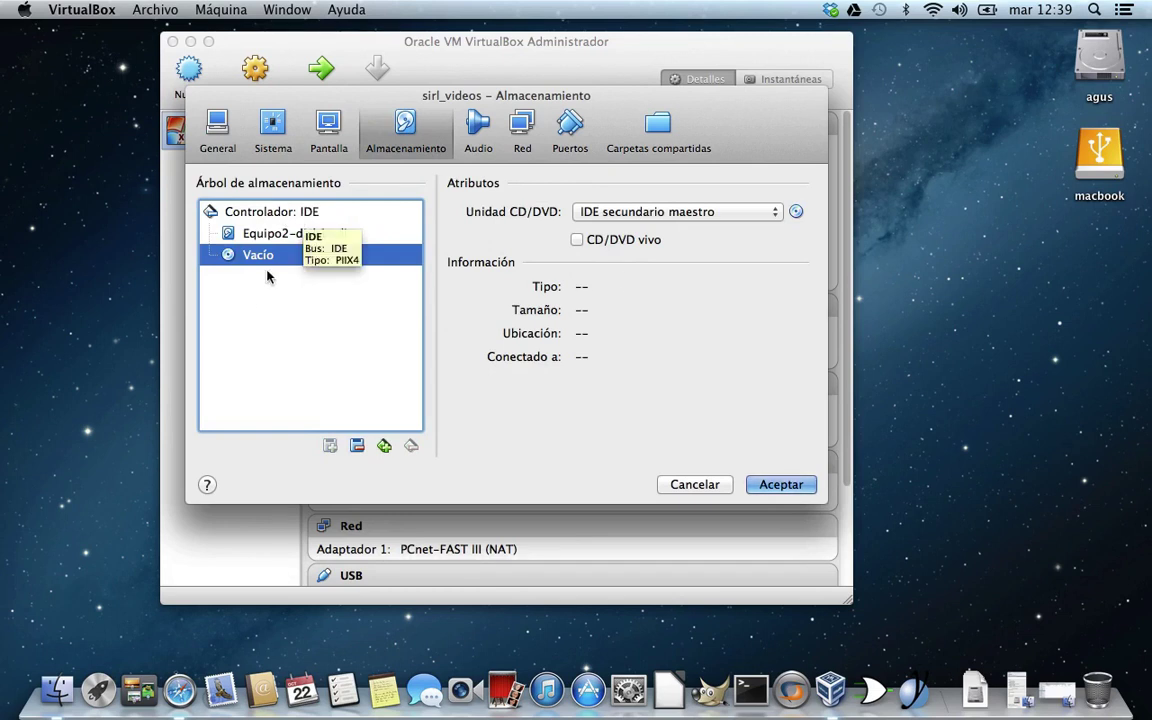
{"action": "left_click", "coordinate": [796, 212]}
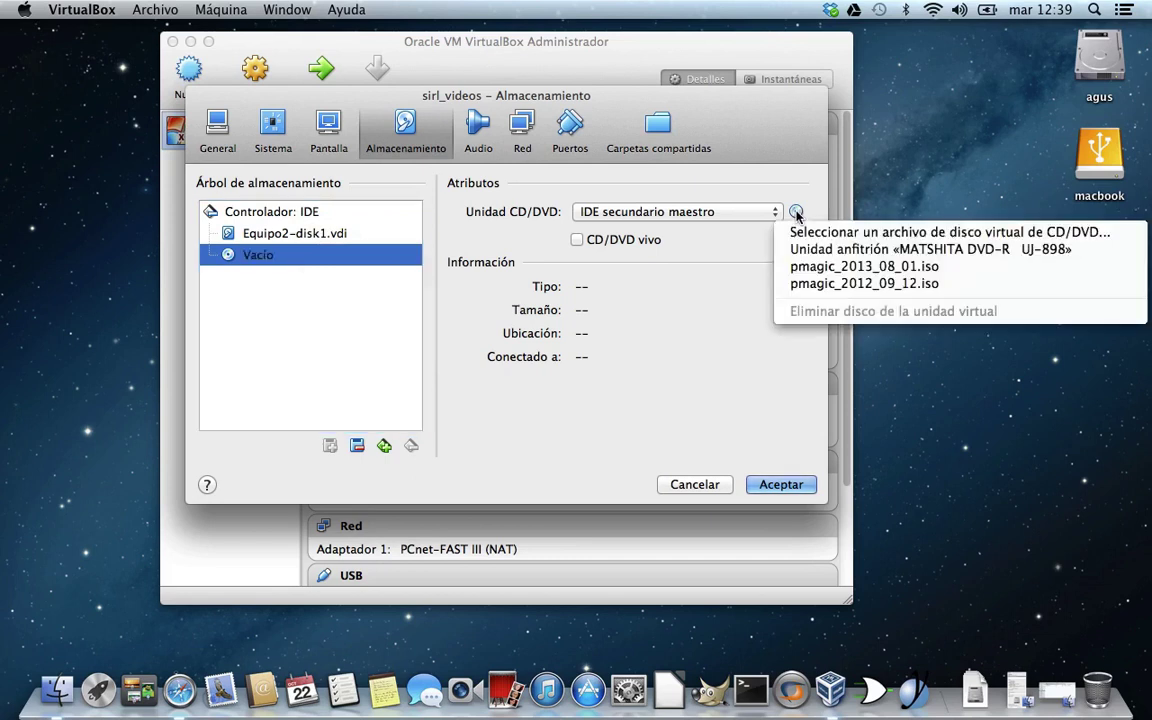
{"action": "left_click", "coordinate": [843, 237]}
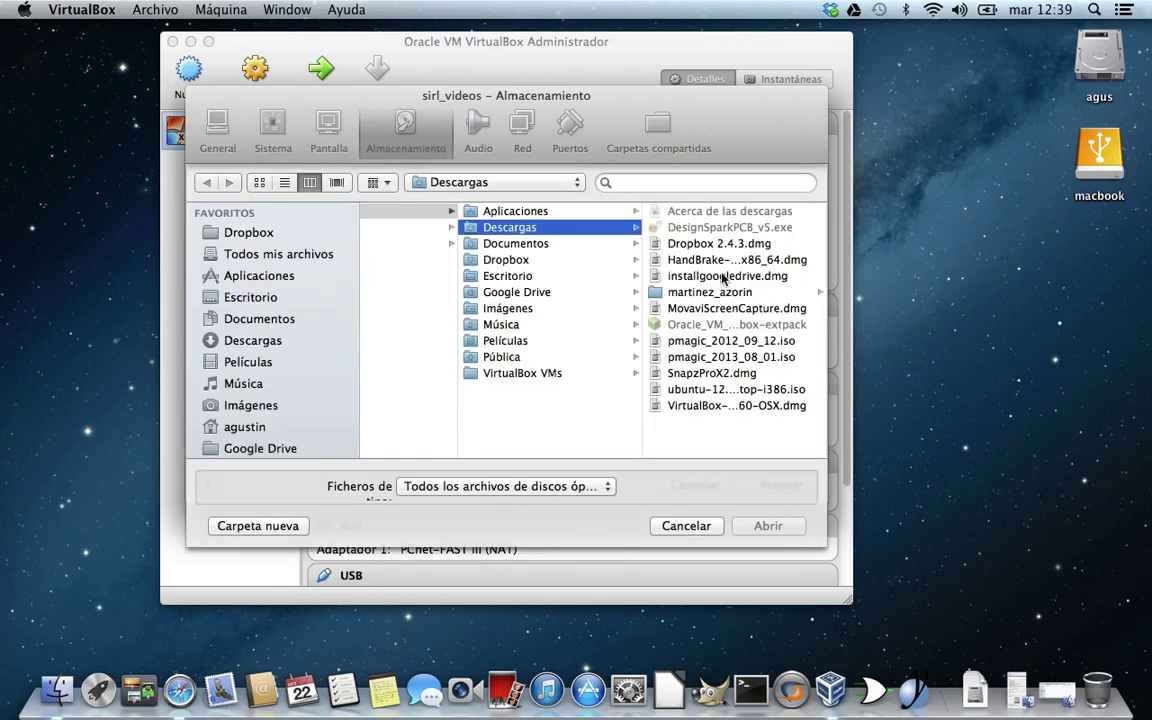
Step: Load ubuntu-12.04.3-desktop-i386.iso from Descargas into the CD/DVD drive, save, and start sirl_videos
{"action": "left_click", "coordinate": [722, 389]}
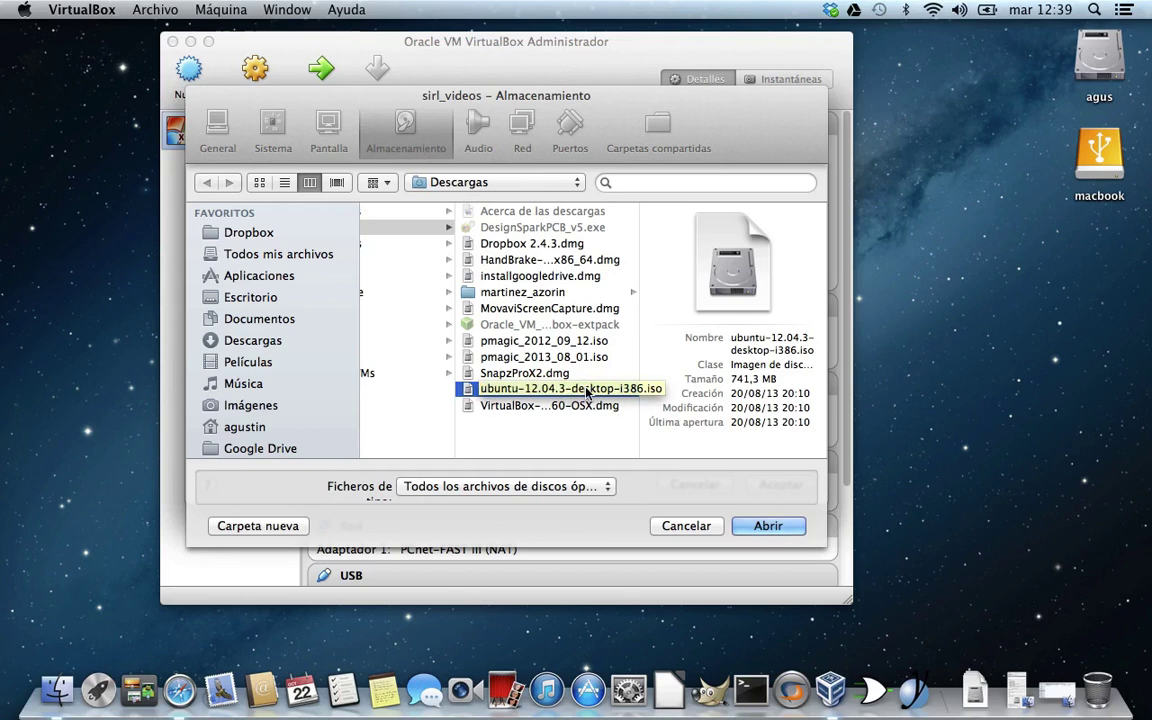
{"action": "left_click", "coordinate": [768, 525]}
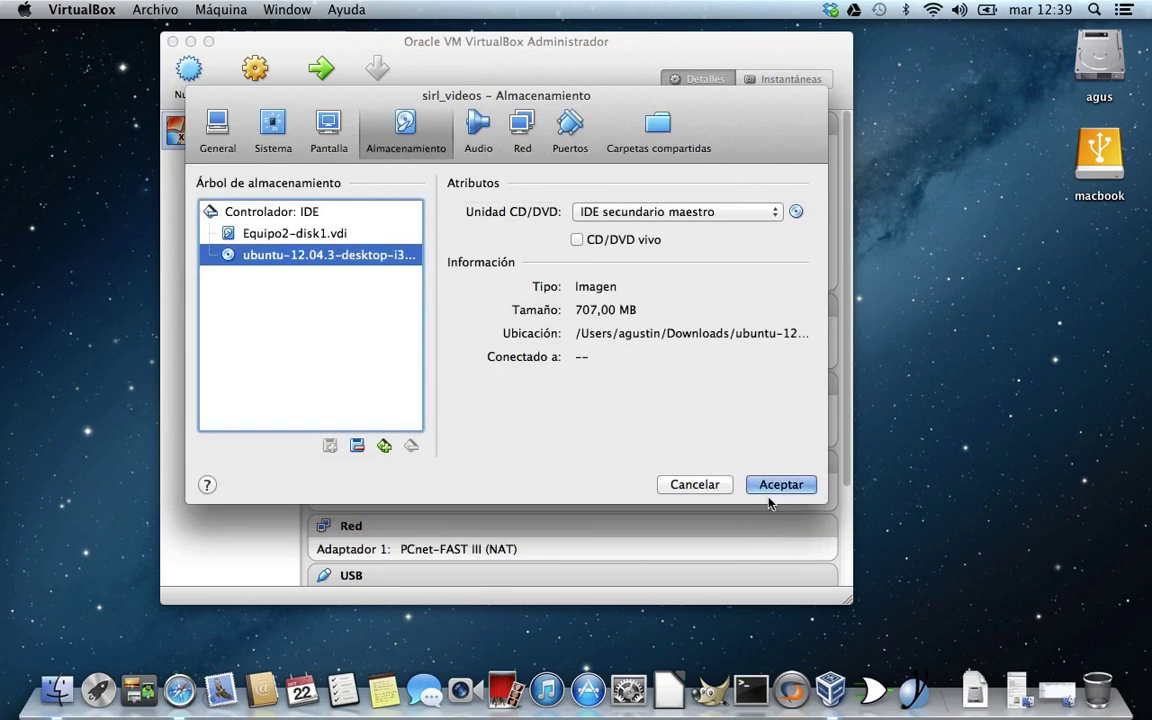
{"action": "left_click", "coordinate": [781, 484]}
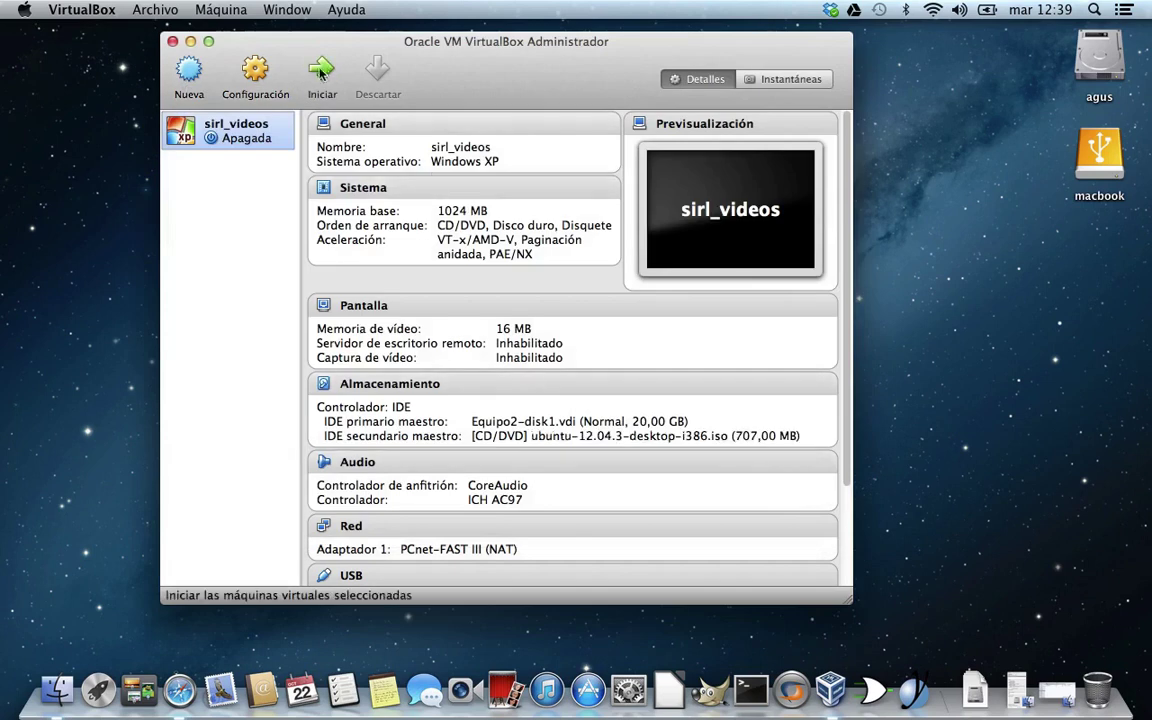
{"action": "left_click", "coordinate": [322, 68]}
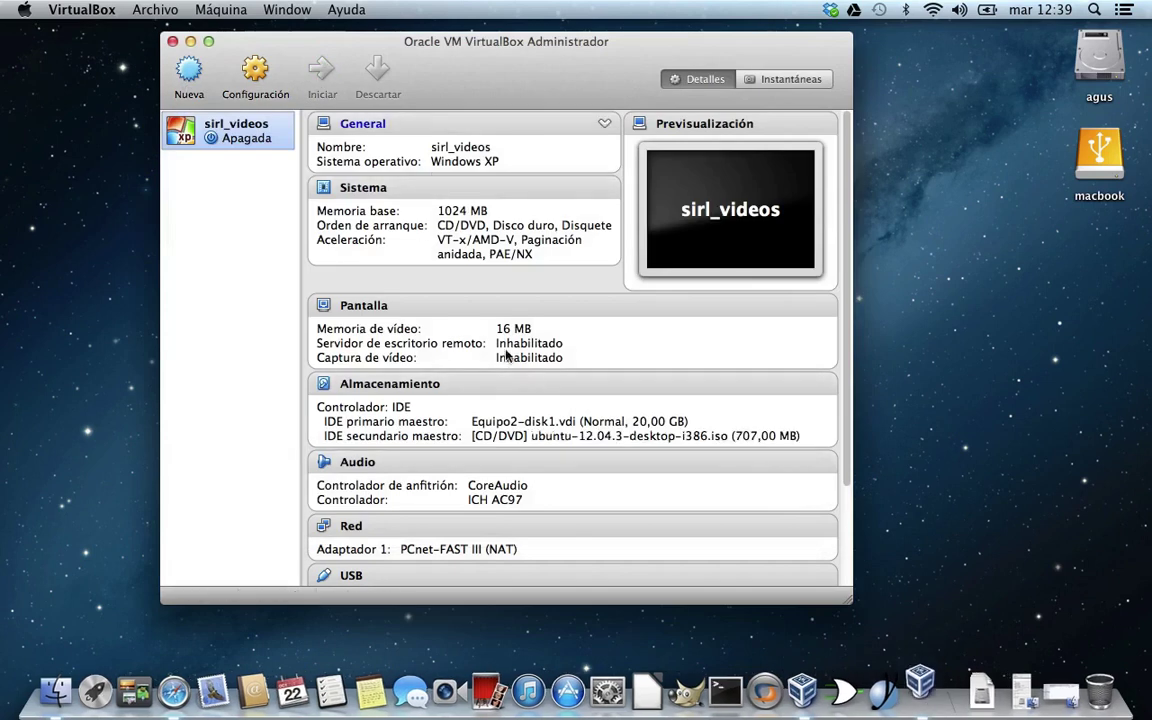
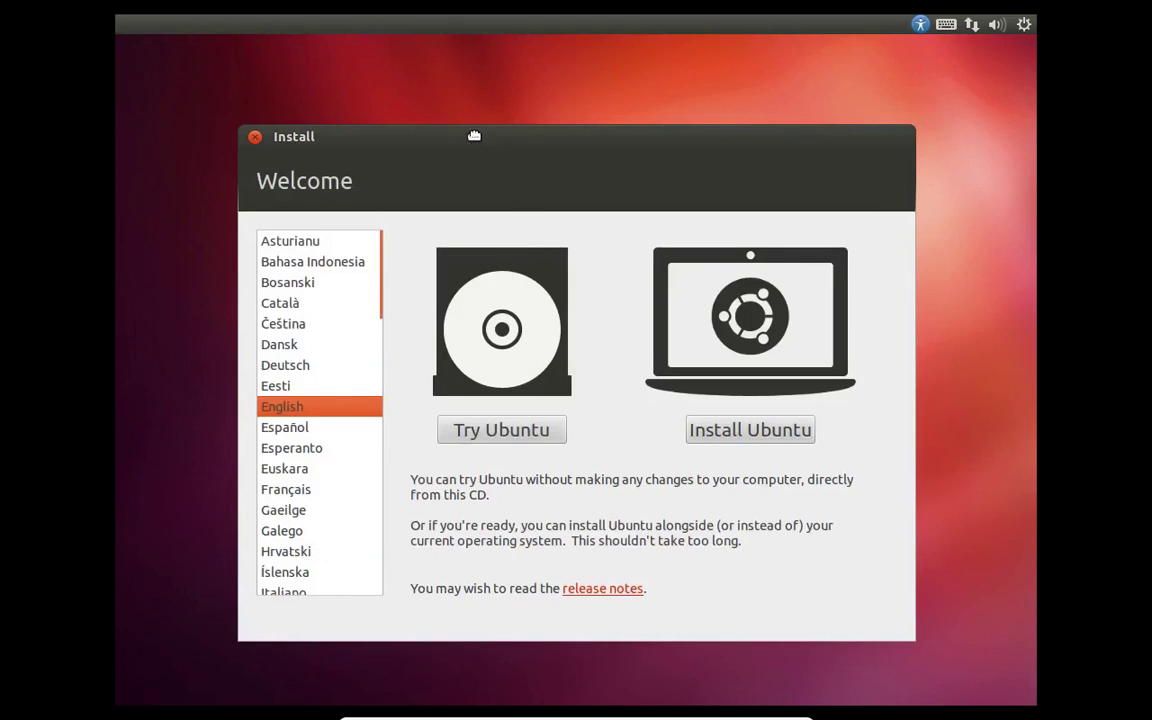
Step: Once the installer's Welcome window appears, move it slightly up and to the left
{"action": "left_click_drag", "start_coordinate": [475, 137], "coordinate": [450, 108]}
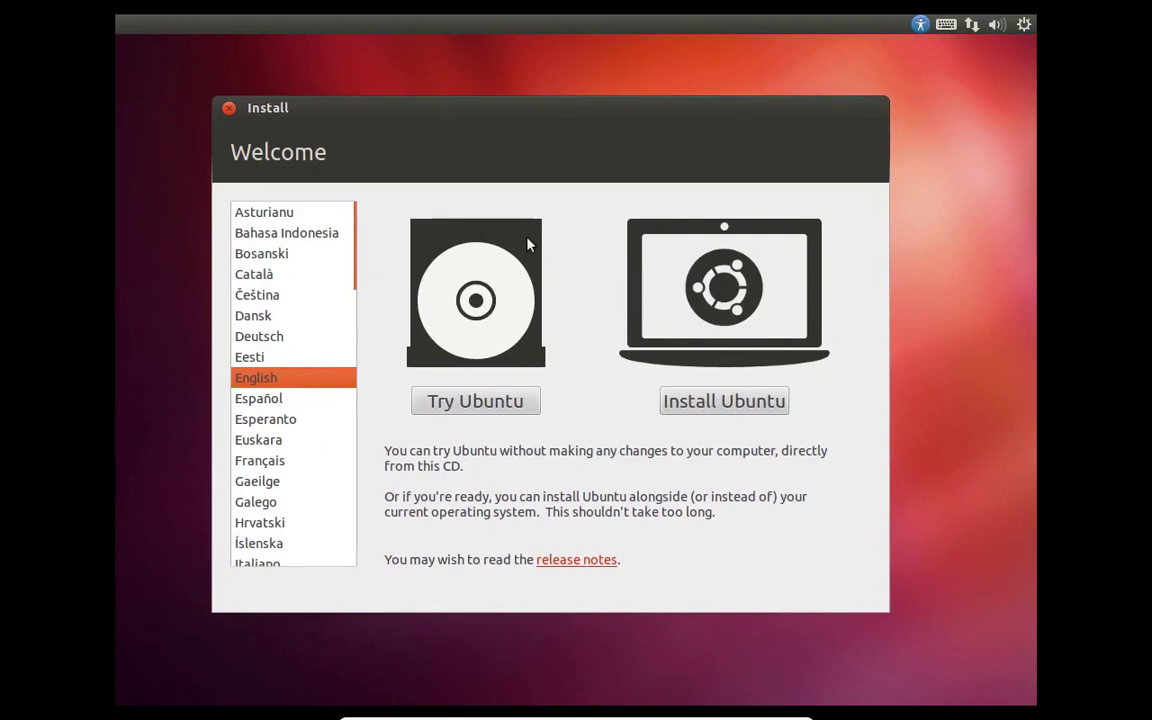
Step: Switch the installer language to Español and choose Instalar Ubuntu
{"action": "left_click", "coordinate": [266, 403]}
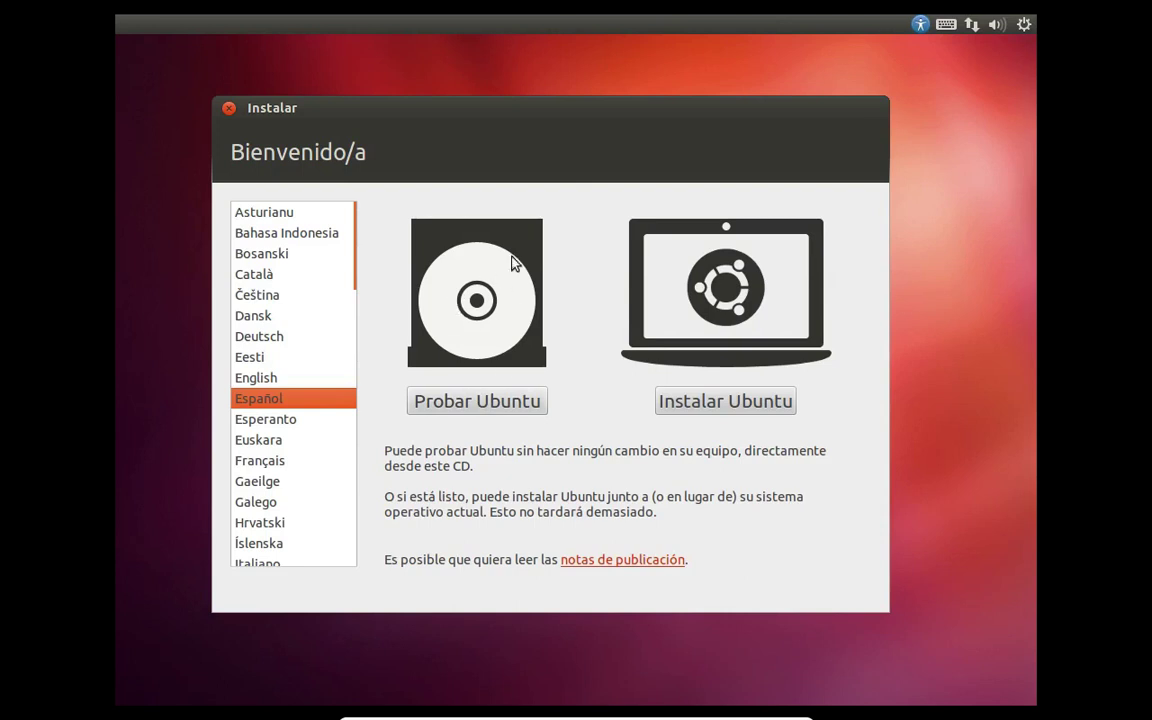
{"action": "left_click", "coordinate": [697, 403]}
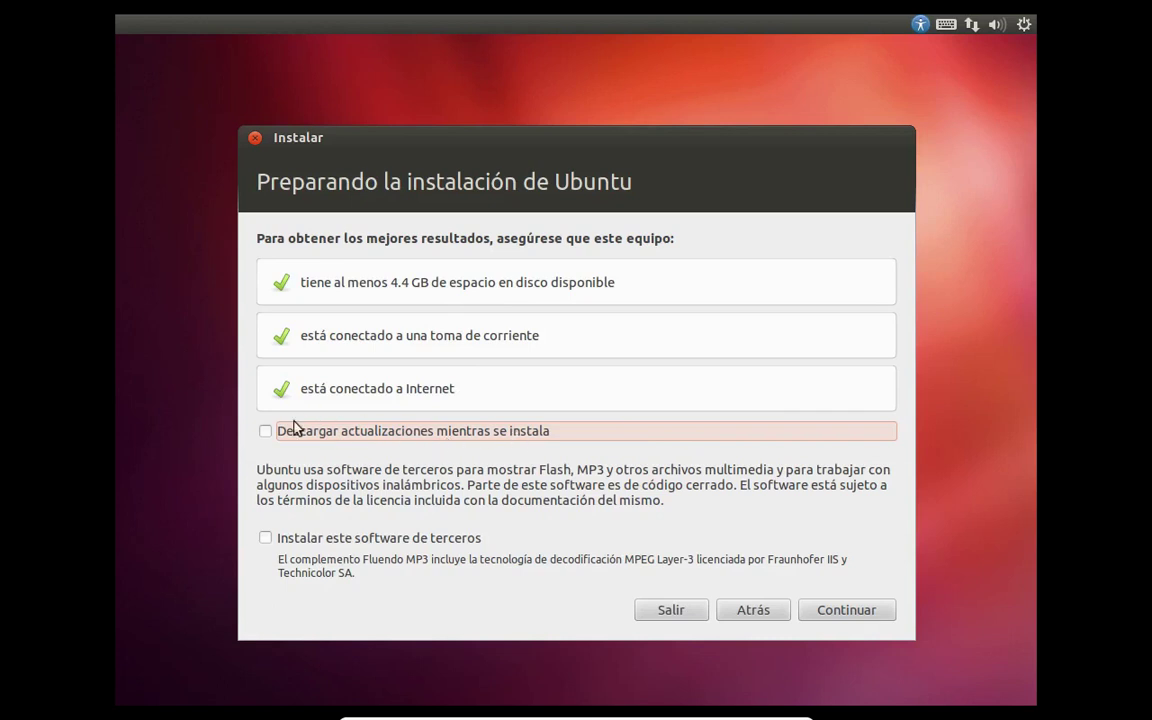
Step: Enable downloading updates during installation and installing third-party software, then continue
{"action": "left_click", "coordinate": [265, 433]}
{"action": "left_click", "coordinate": [266, 539]}
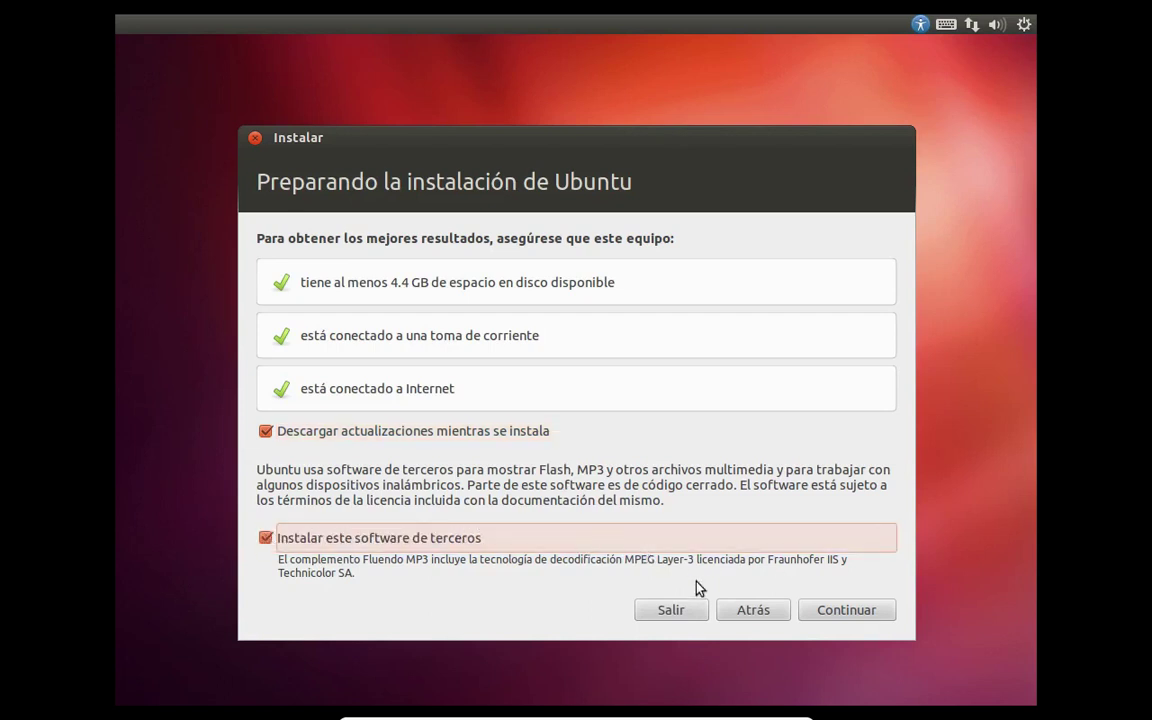
{"action": "left_click", "coordinate": [838, 610]}
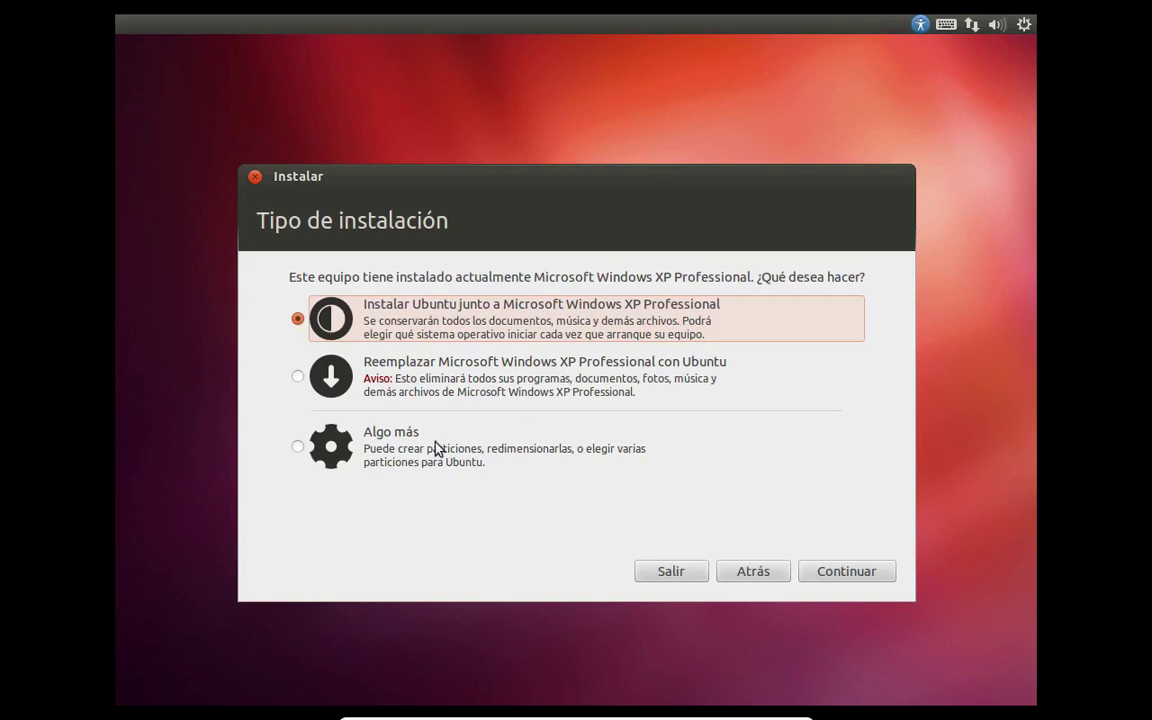
Step: Choose the 'Algo más' manual partitioning option and continue to the partition table
{"action": "left_click", "coordinate": [298, 450]}
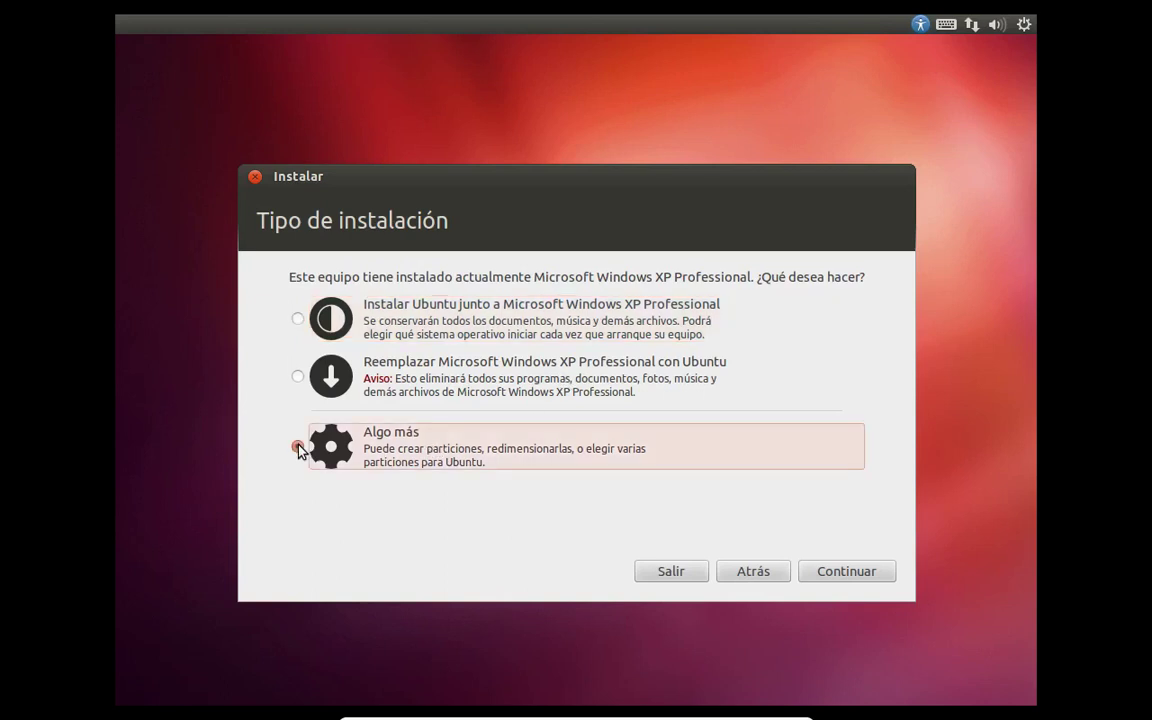
{"action": "left_click", "coordinate": [842, 576]}
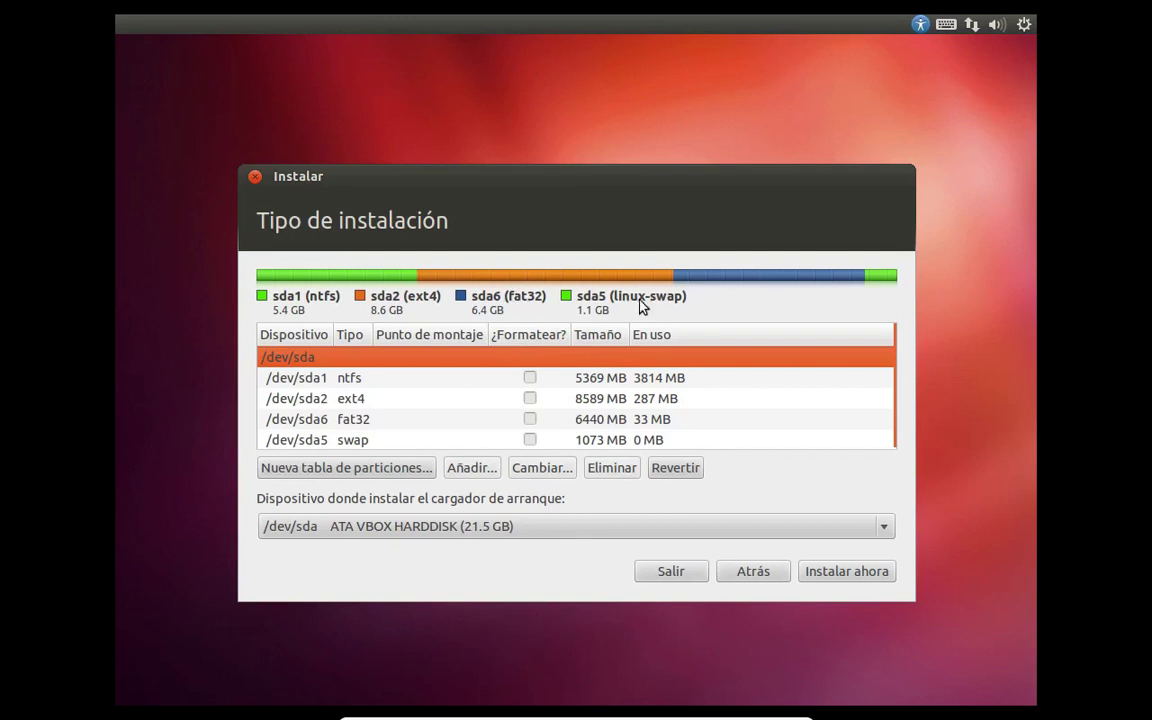
Step: Edit /dev/sda2 to use ext4 transaccional with mount point /
{"action": "left_click", "coordinate": [341, 405]}
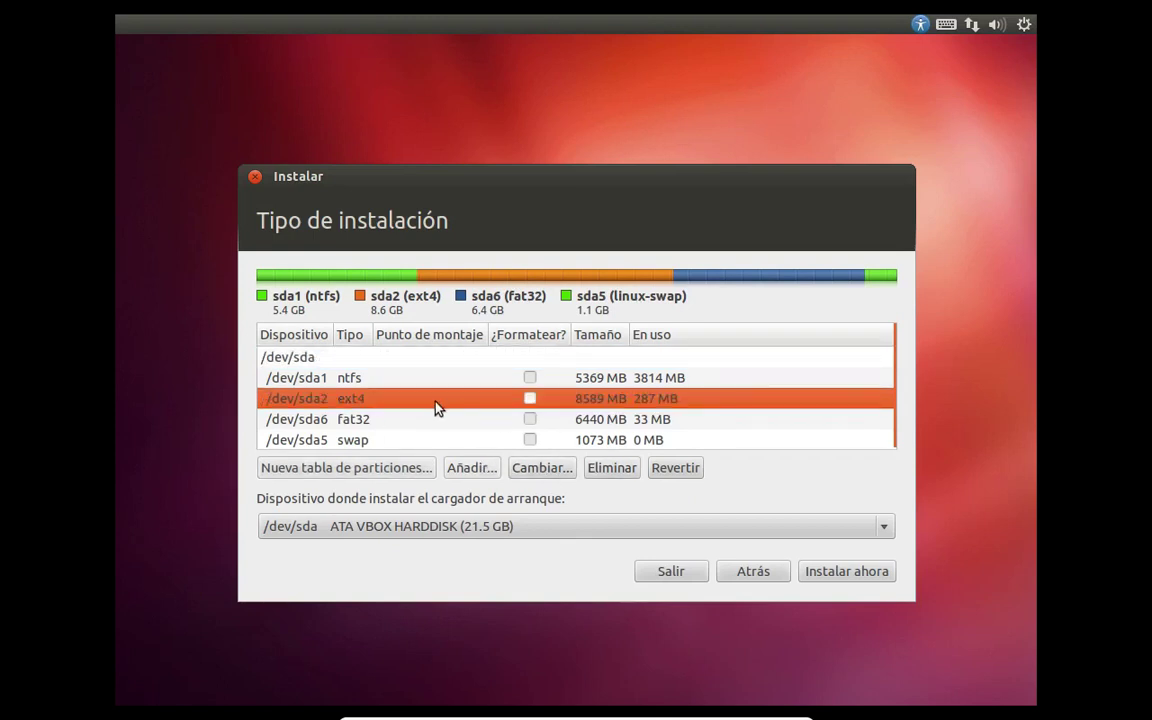
{"action": "left_click", "coordinate": [541, 468]}
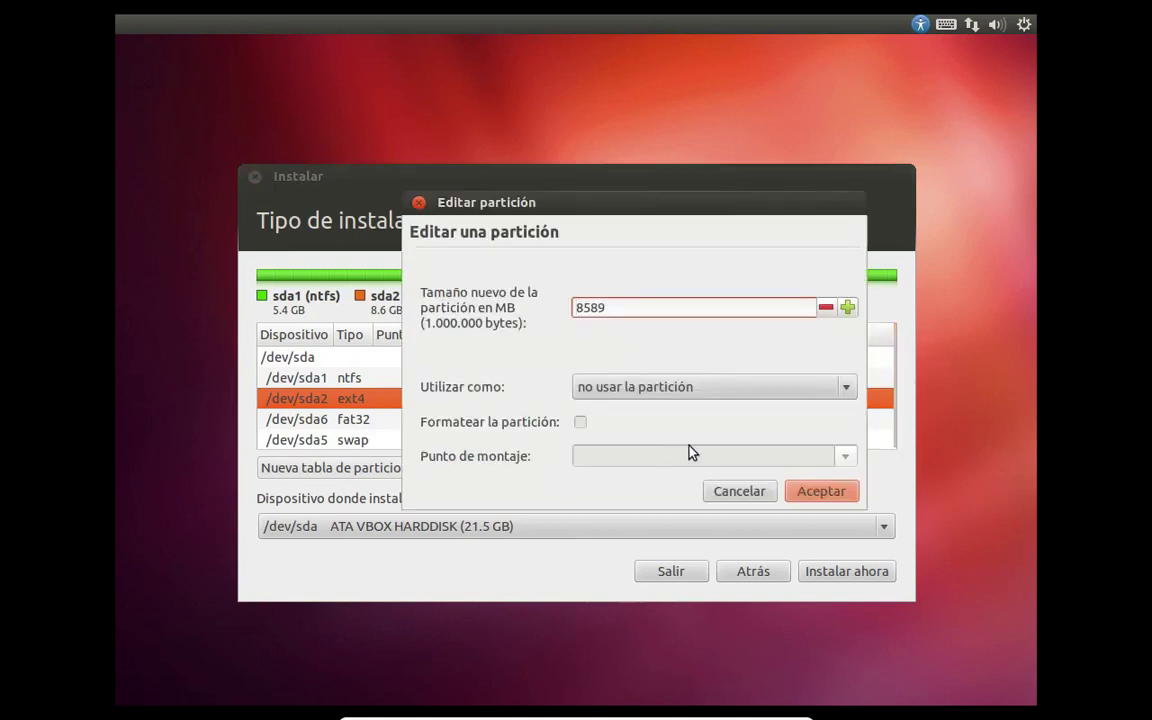
{"action": "left_click", "coordinate": [848, 389]}
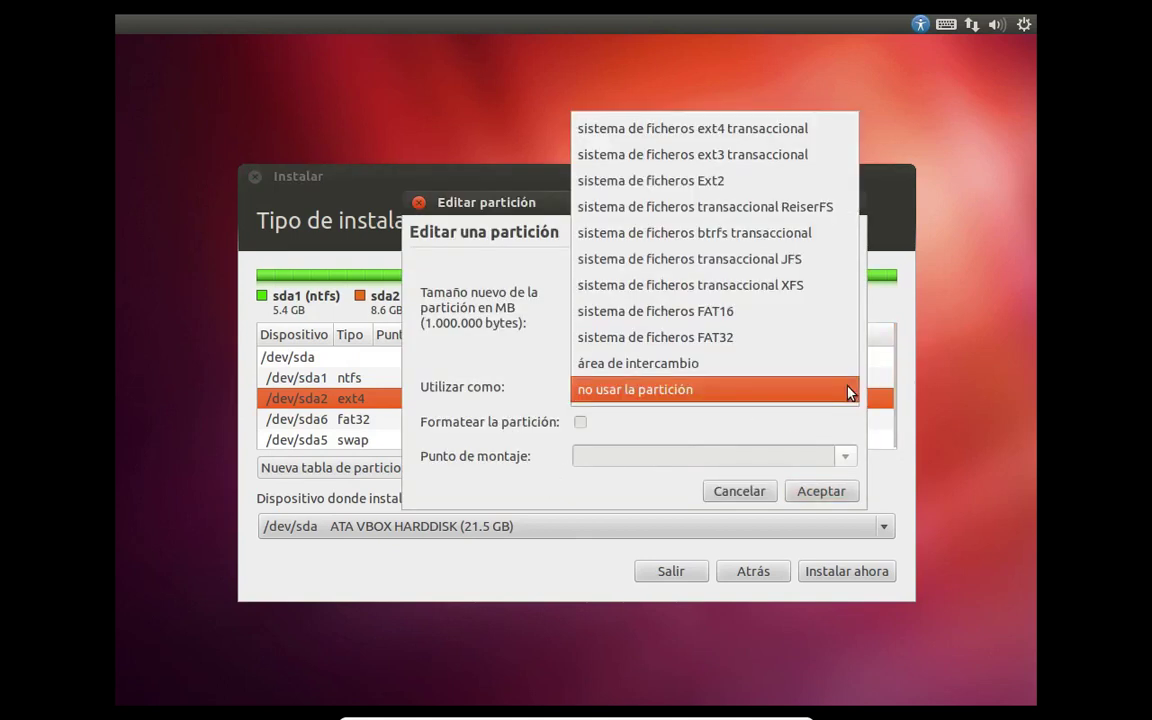
{"action": "left_click", "coordinate": [733, 130]}
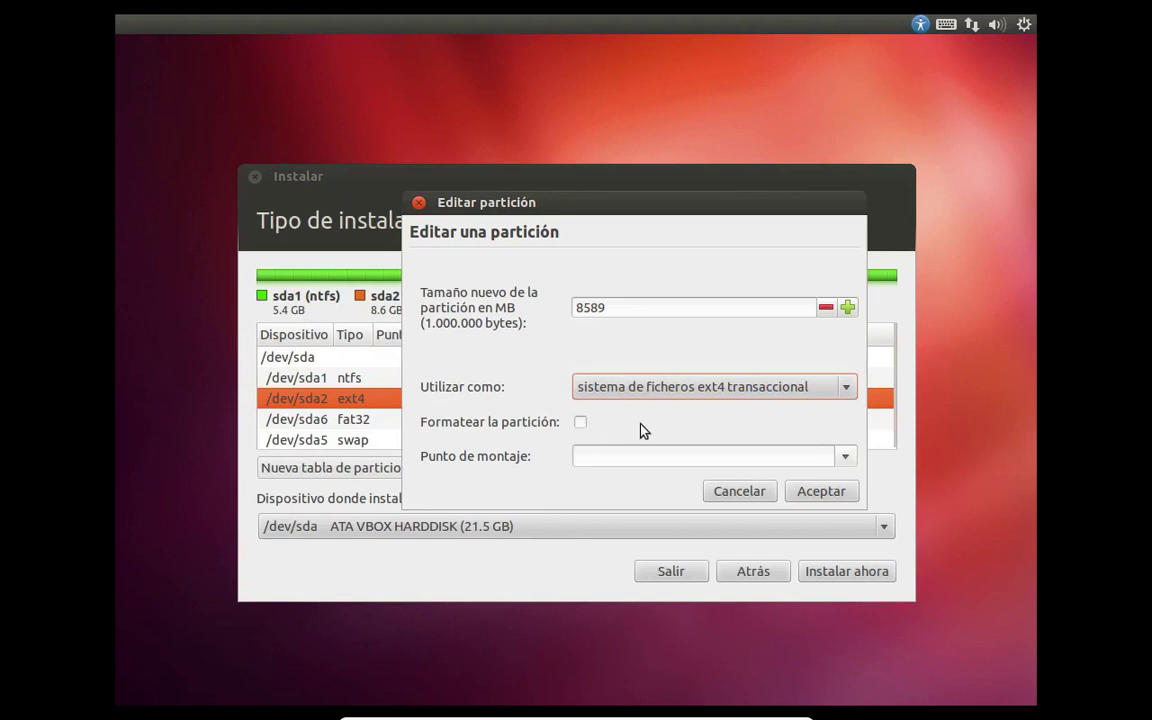
{"action": "left_click", "coordinate": [846, 457]}
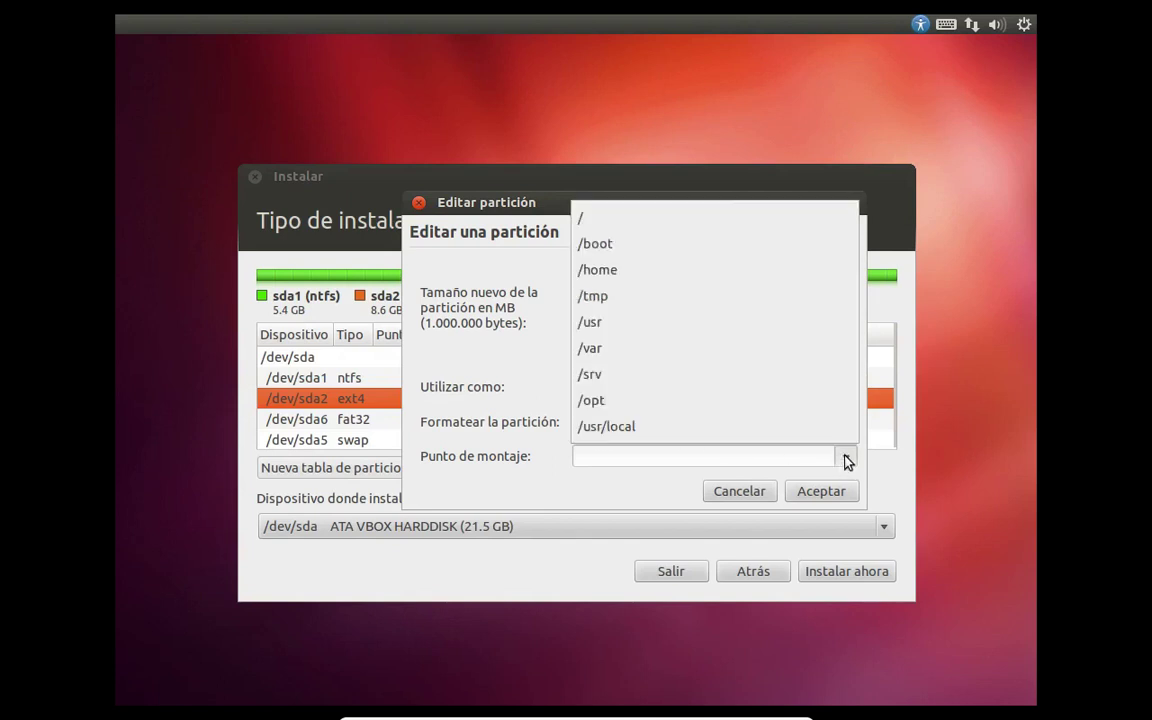
{"action": "left_click", "coordinate": [598, 218]}
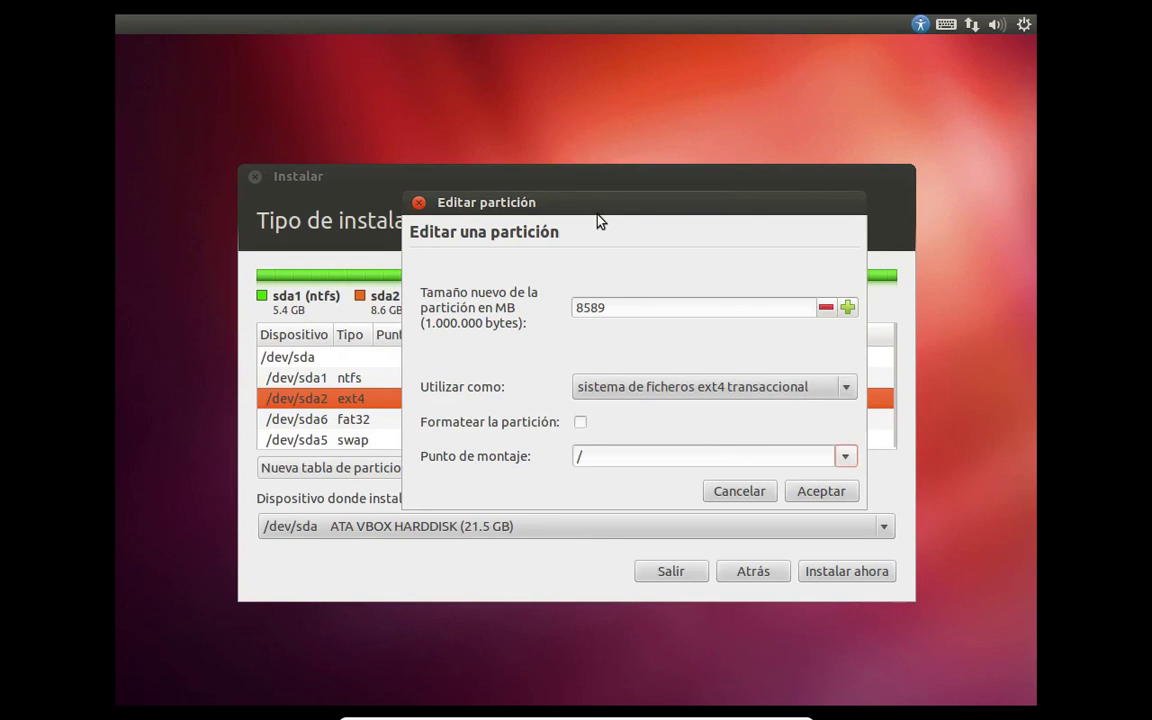
{"action": "left_click", "coordinate": [830, 492]}
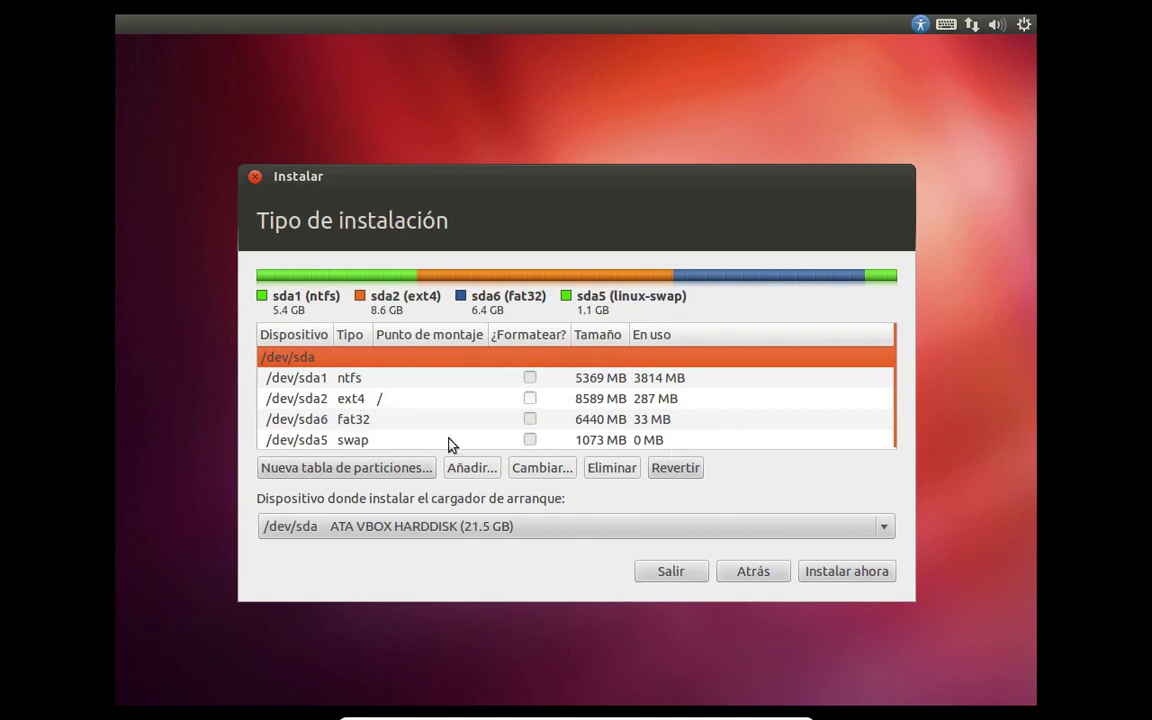
Step: Keep /dev/sda5 as the 1073 MB área de intercambio (swap)
{"action": "left_click", "coordinate": [355, 445]}
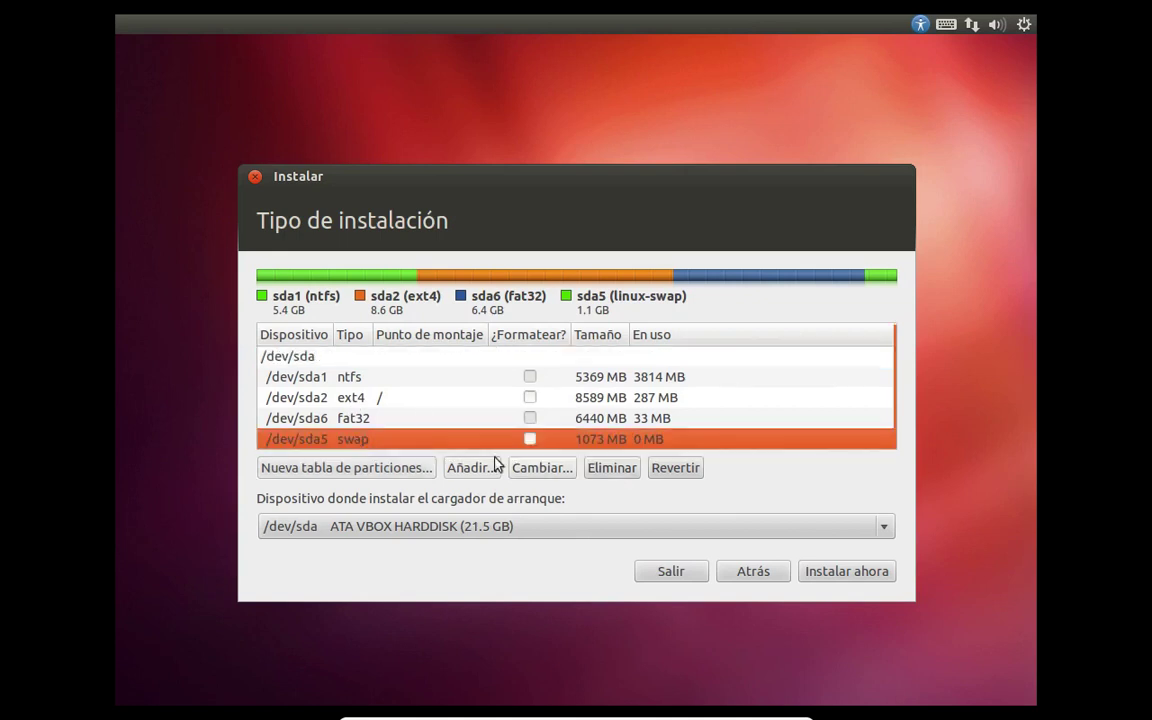
{"action": "left_click", "coordinate": [540, 470]}
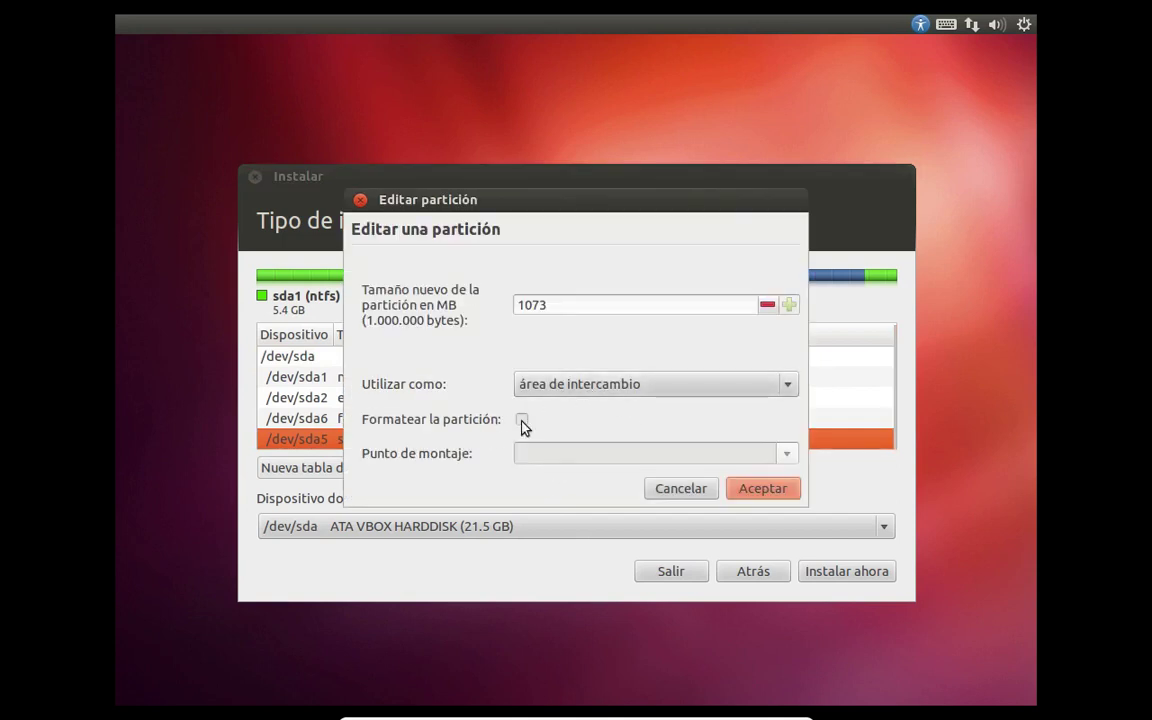
{"action": "left_click", "coordinate": [751, 492]}
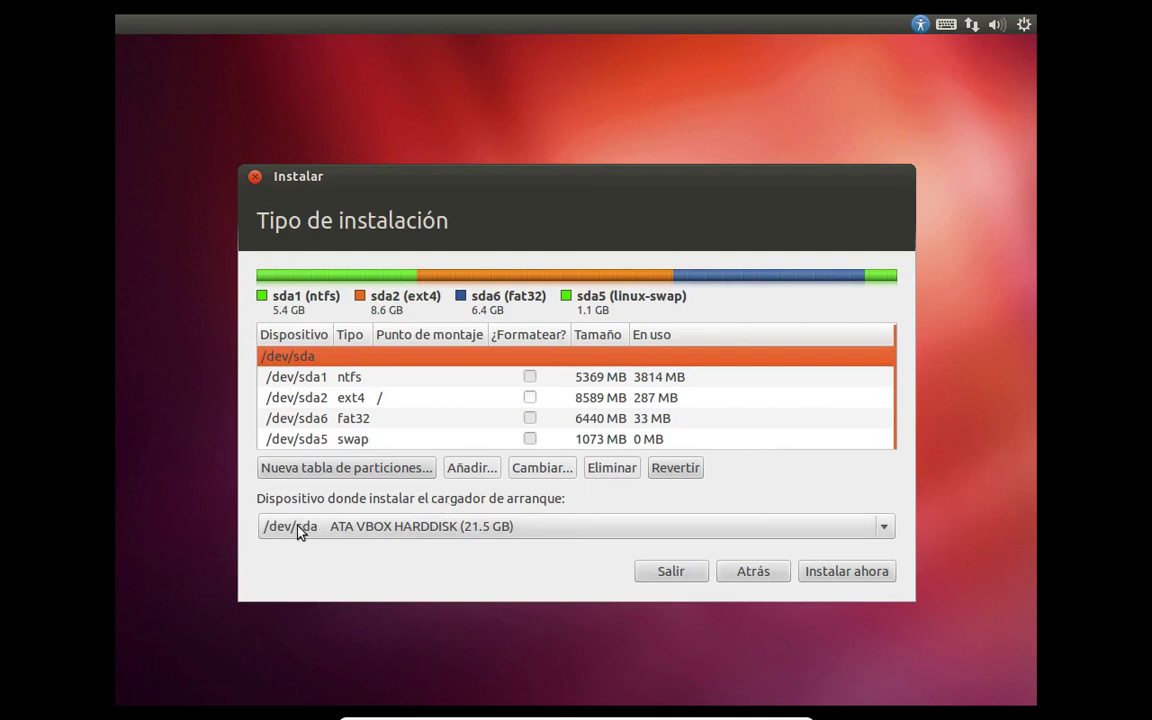
{"action": "left_click", "coordinate": [890, 533]}
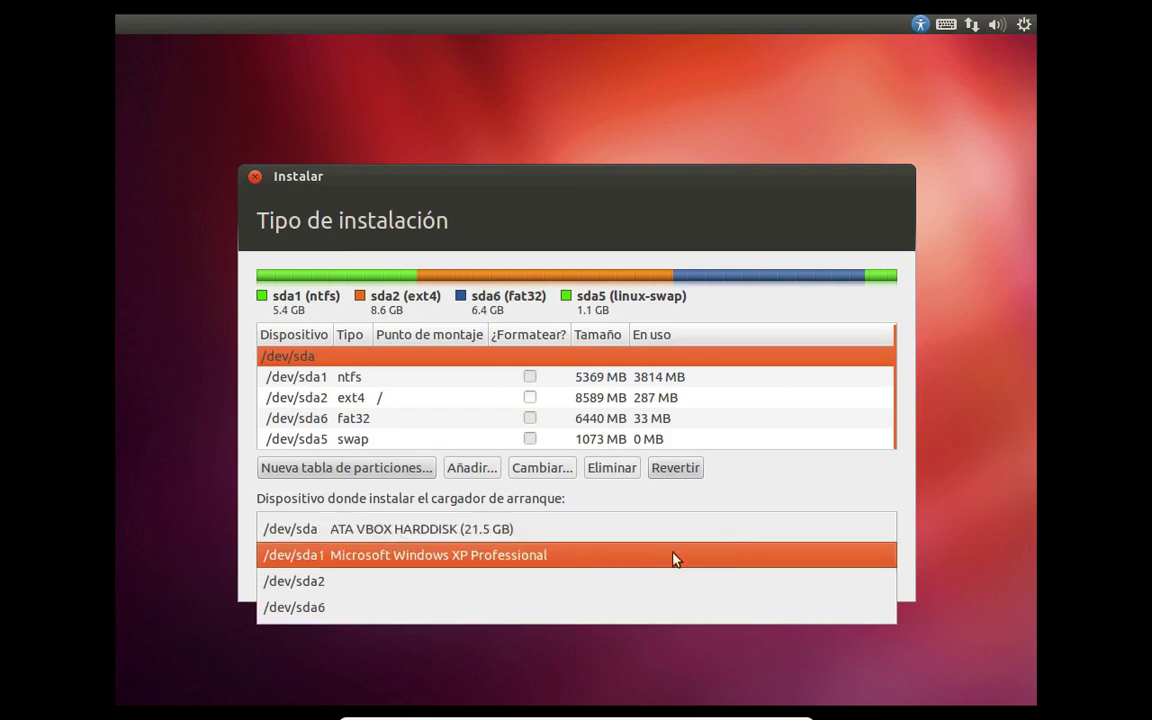
Step: Set the boot loader device to /dev/sda2, install now, and accept the unformatted-partition warning
{"action": "left_click", "coordinate": [328, 584]}
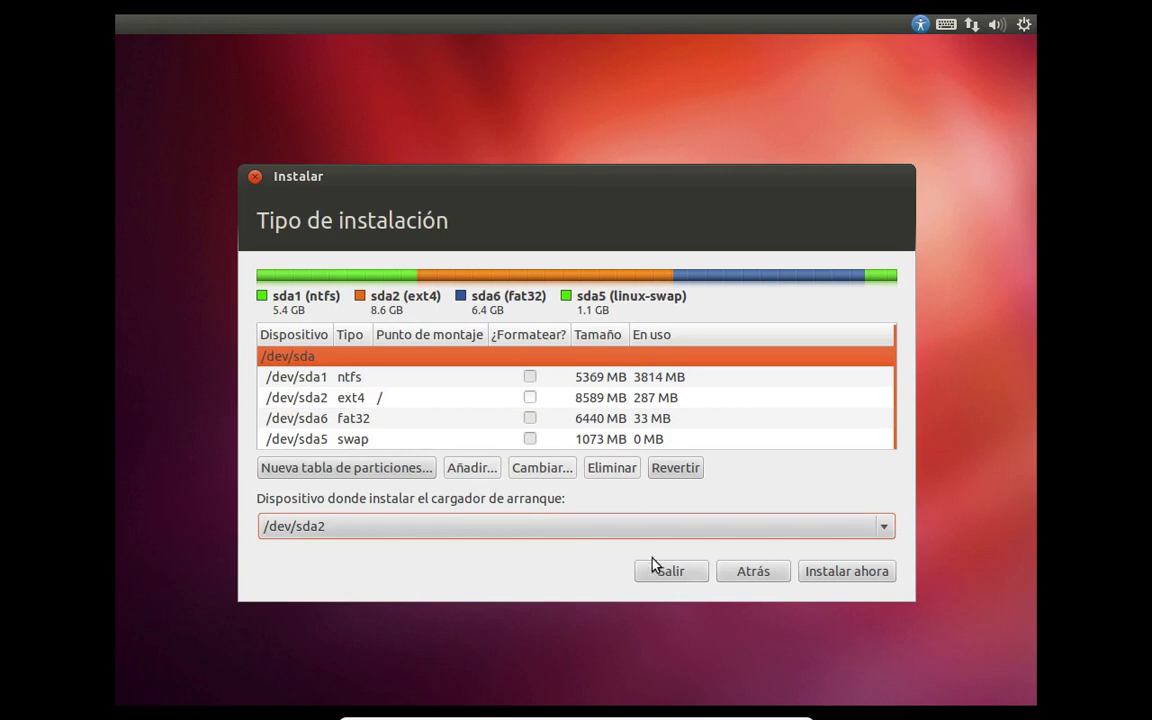
{"action": "left_click", "coordinate": [860, 577]}
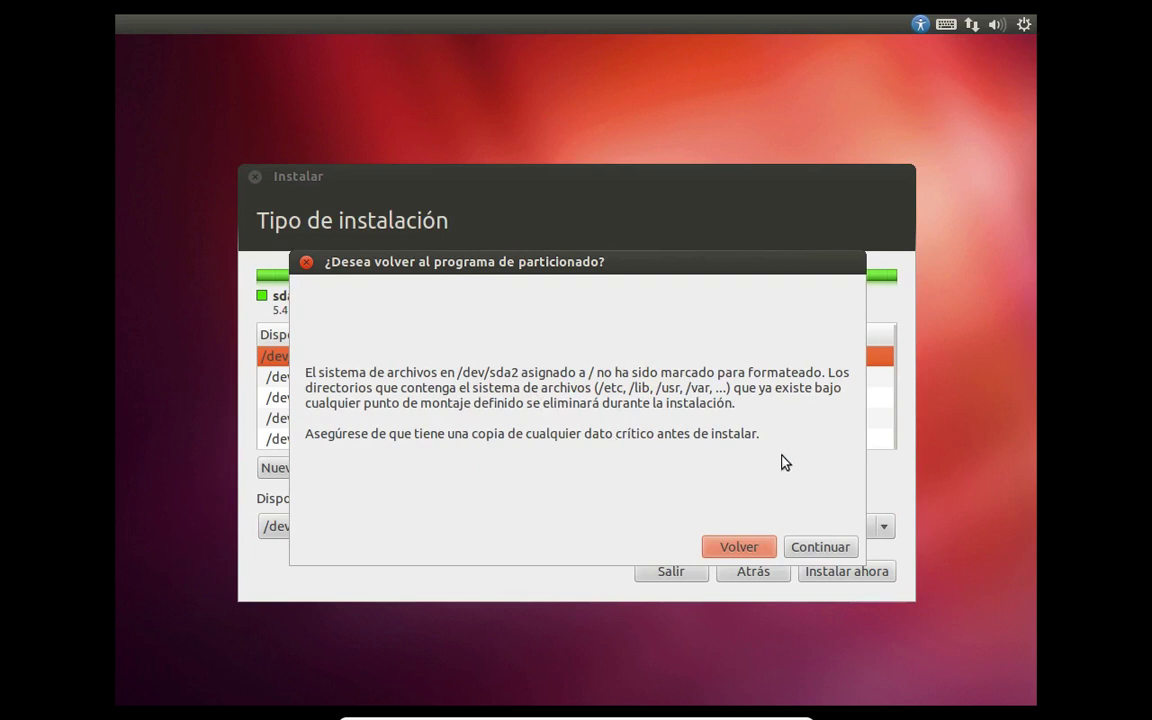
{"action": "left_click", "coordinate": [812, 547]}
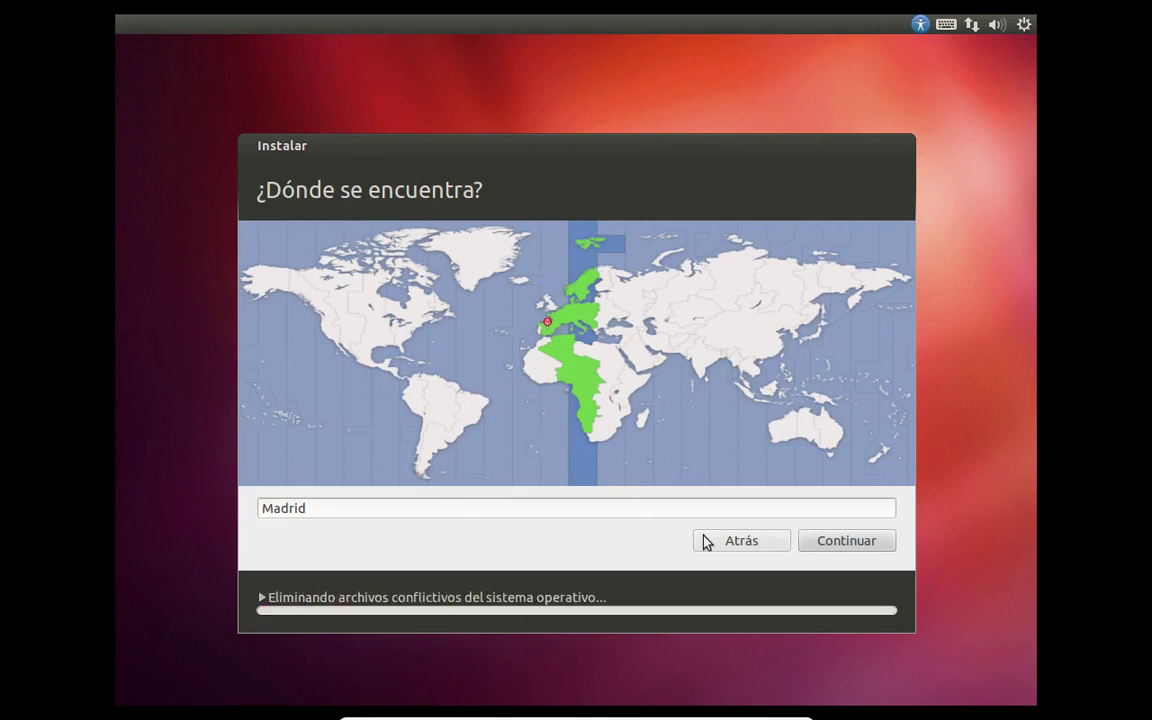
Step: Accept Madrid as the location
{"action": "left_click", "coordinate": [830, 540]}
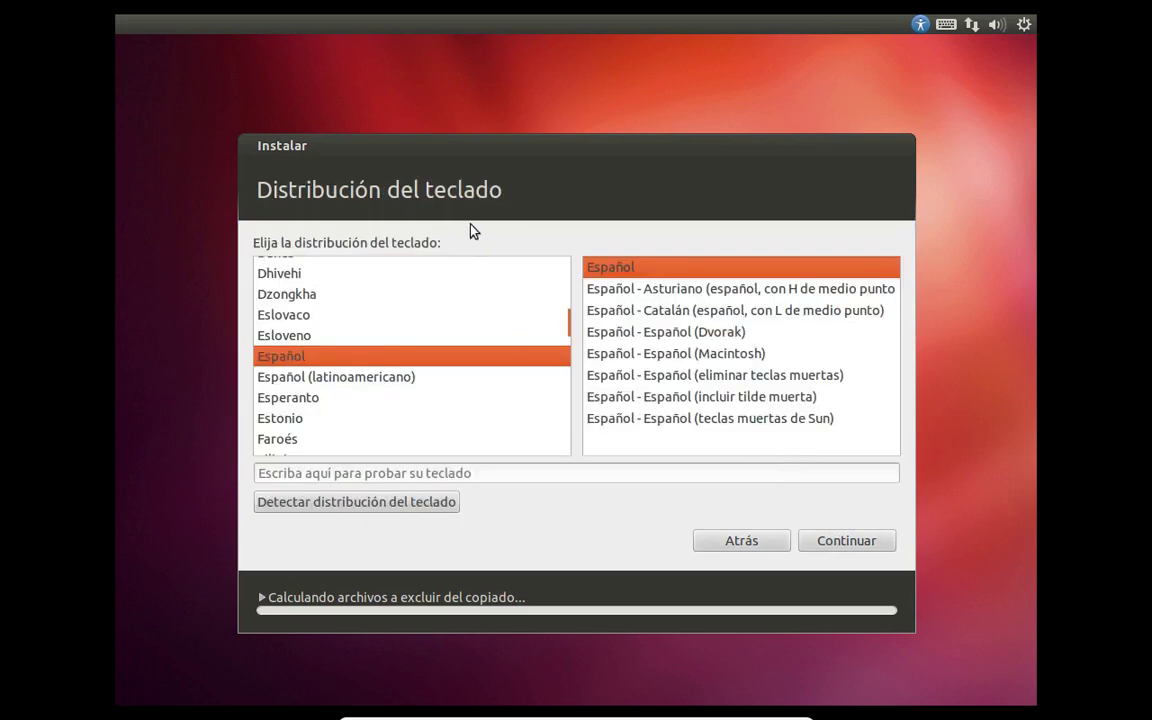
Step: Test the Español layout by typing 'ñáí(){}[]', then keep that layout
{"action": "left_click", "coordinate": [491, 473]}
{"action": "type", "text": "ñá"}
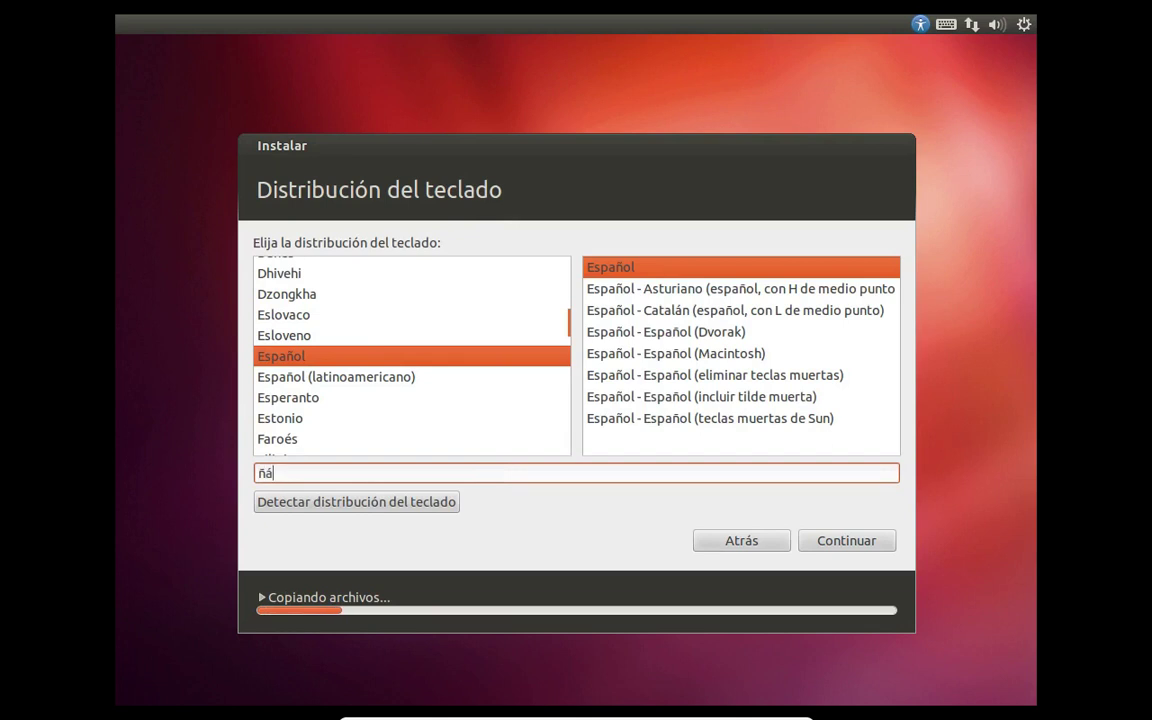
{"action": "type", "text": "í"}
{"action": "type", "text": "(){"}
{"action": "type", "text": "}[]"}
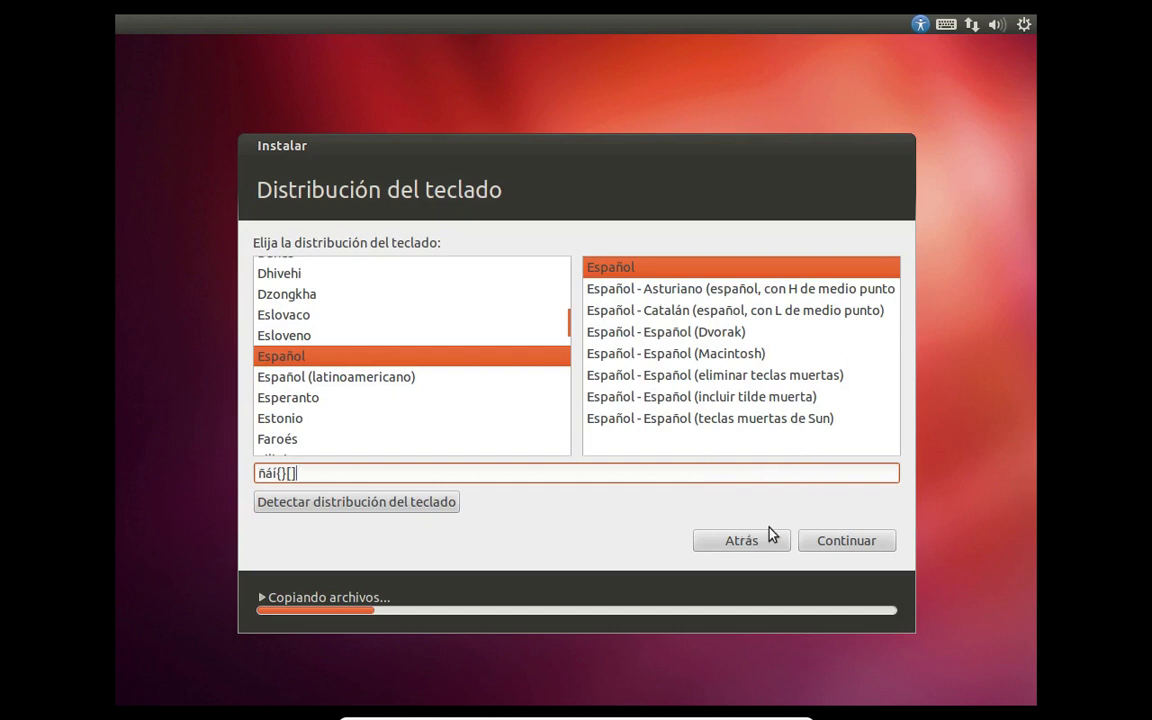
{"action": "left_click", "coordinate": [836, 546]}
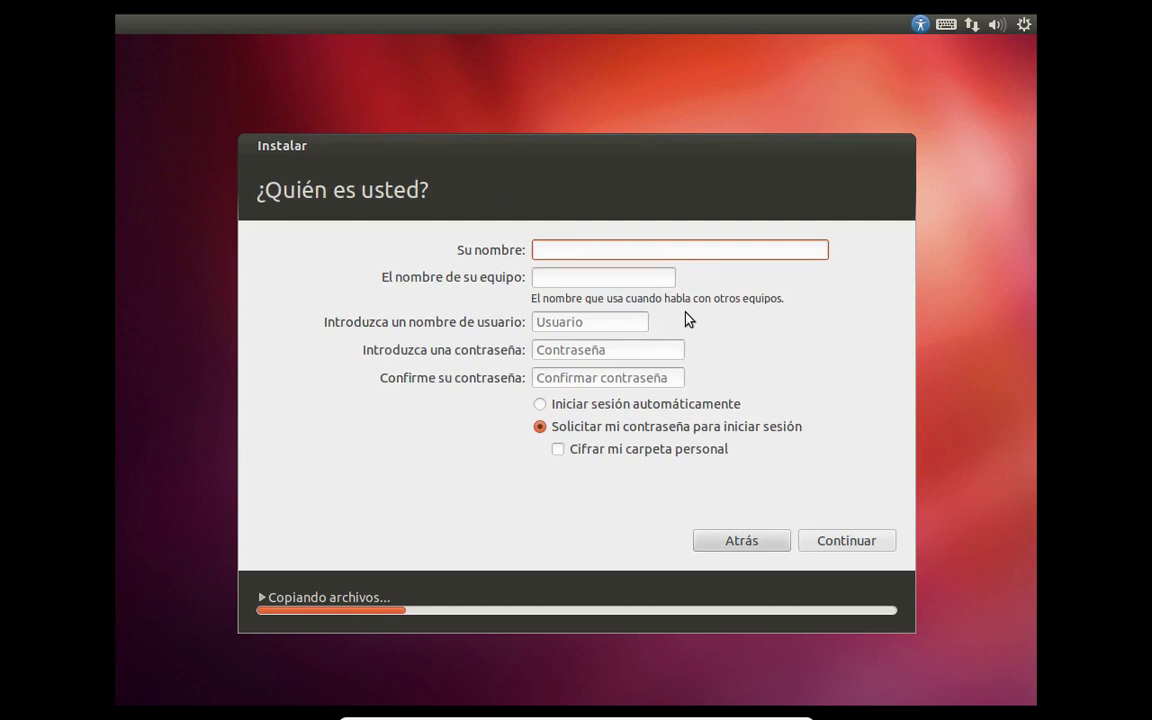
Step: Create user 'alumno' with auto-filled computer name, enter and confirm the password, and continue
{"action": "type", "text": "alumno"}
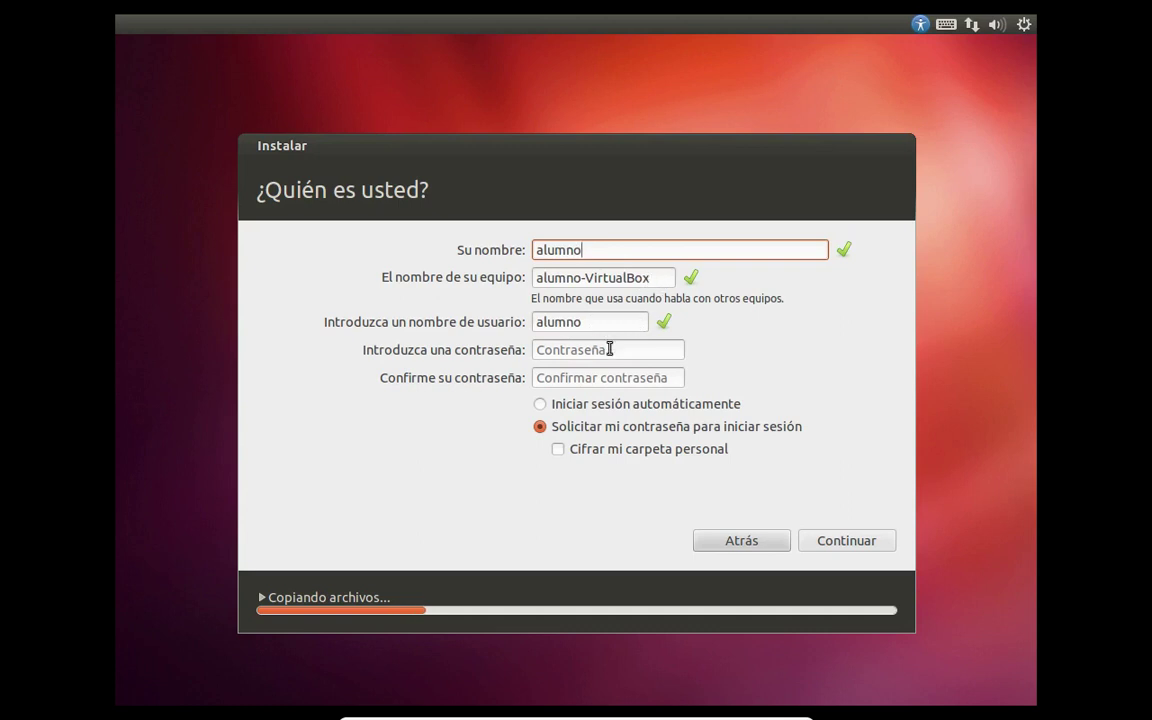
{"action": "left_click", "coordinate": [609, 349]}
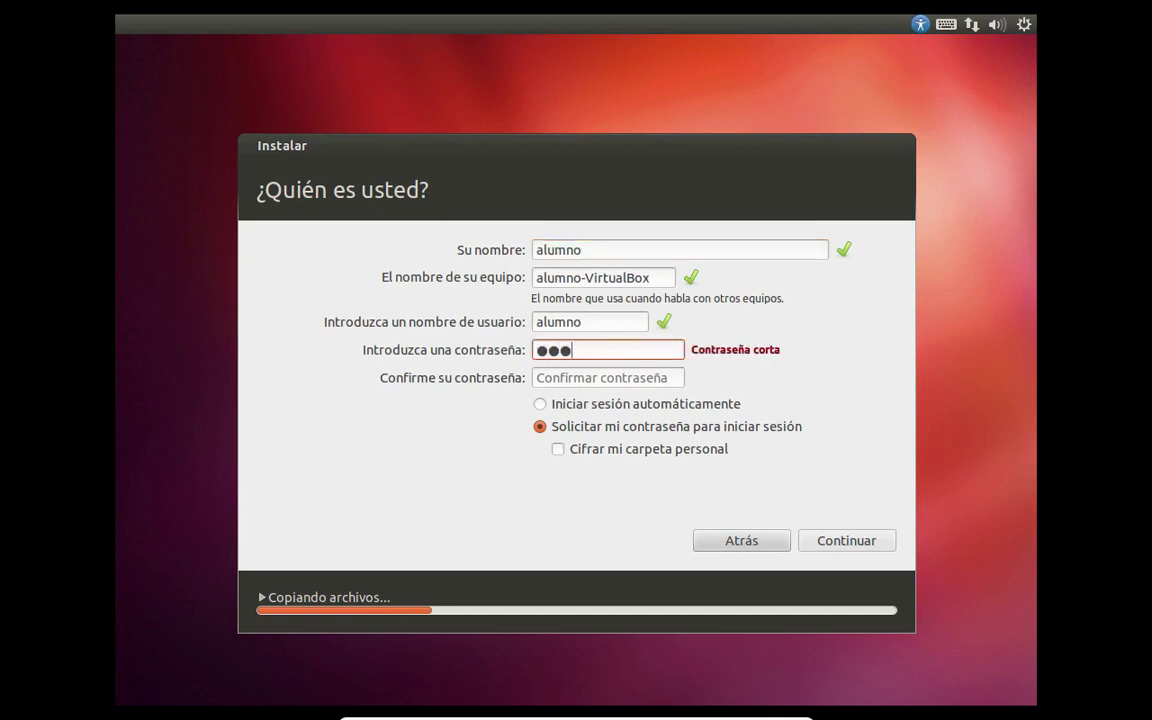
{"action": "left_click", "coordinate": [631, 380]}
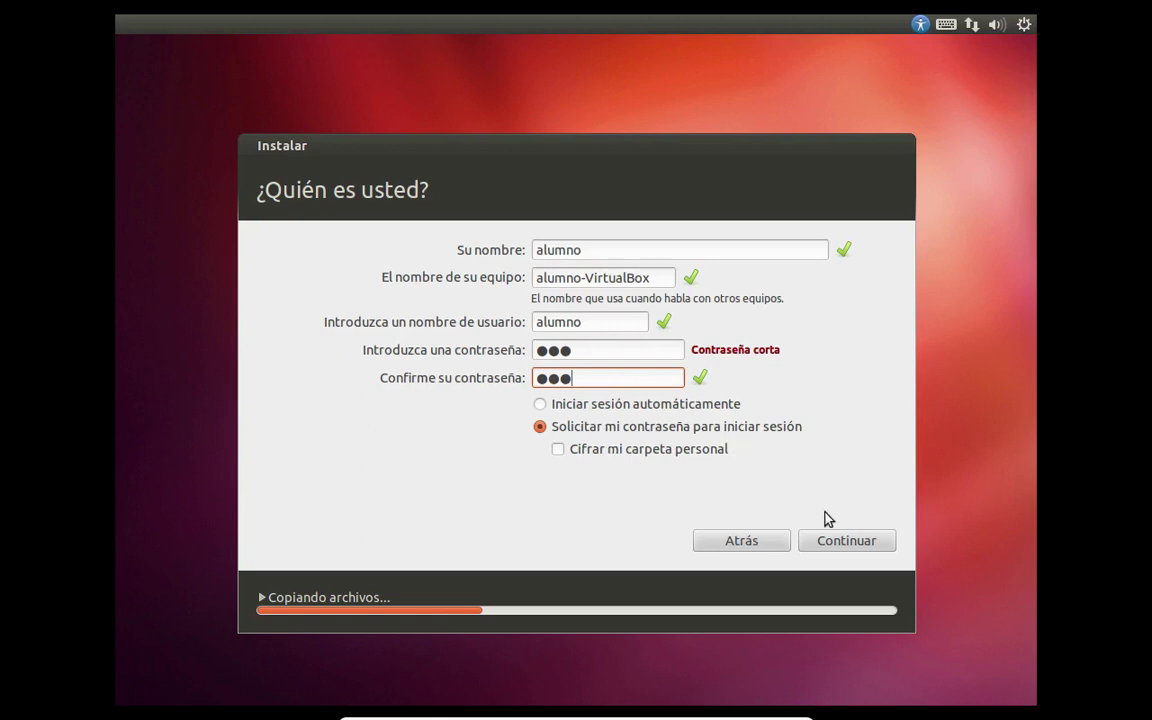
{"action": "left_click", "coordinate": [845, 548]}
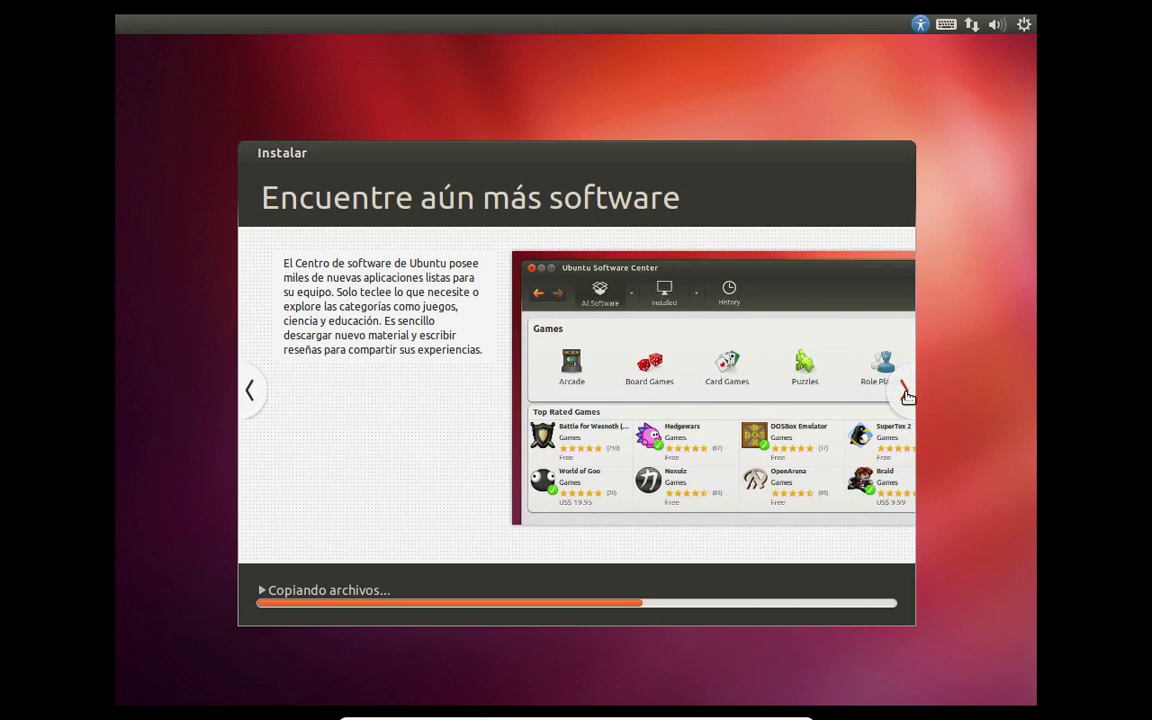
Step: Page the slideshow back and forth past the photos slide to the Ubuntu One cloud slide
{"action": "left_click", "coordinate": [906, 392]}
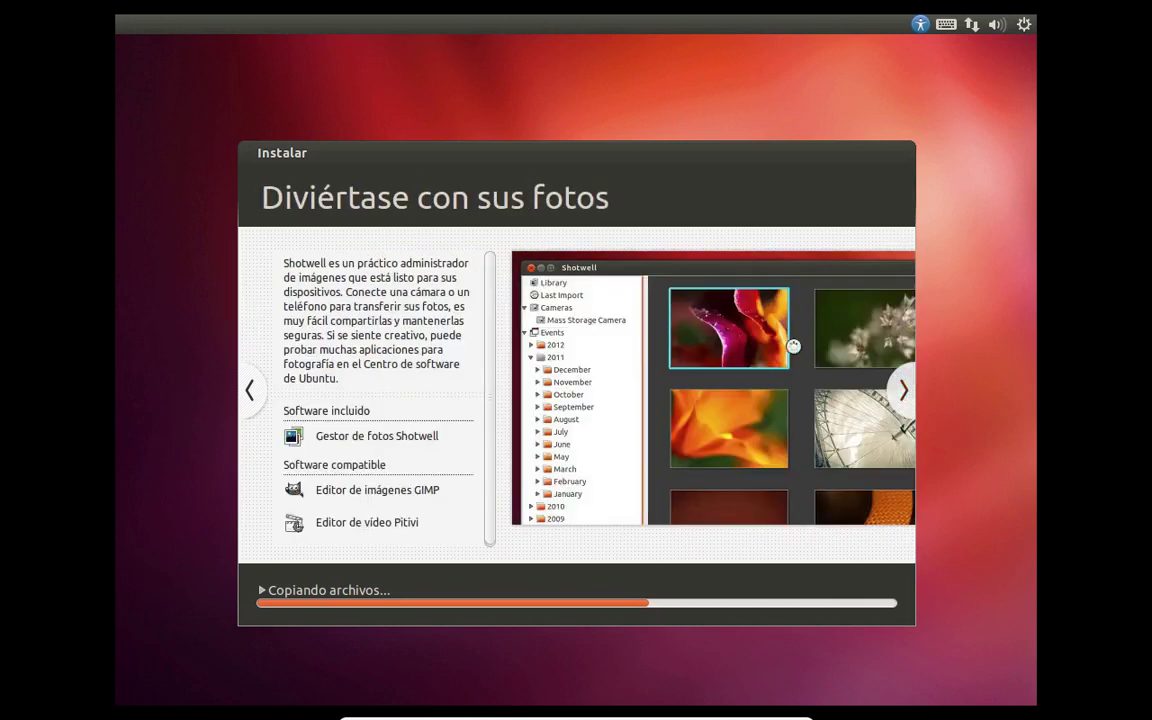
{"action": "left_click", "coordinate": [248, 392]}
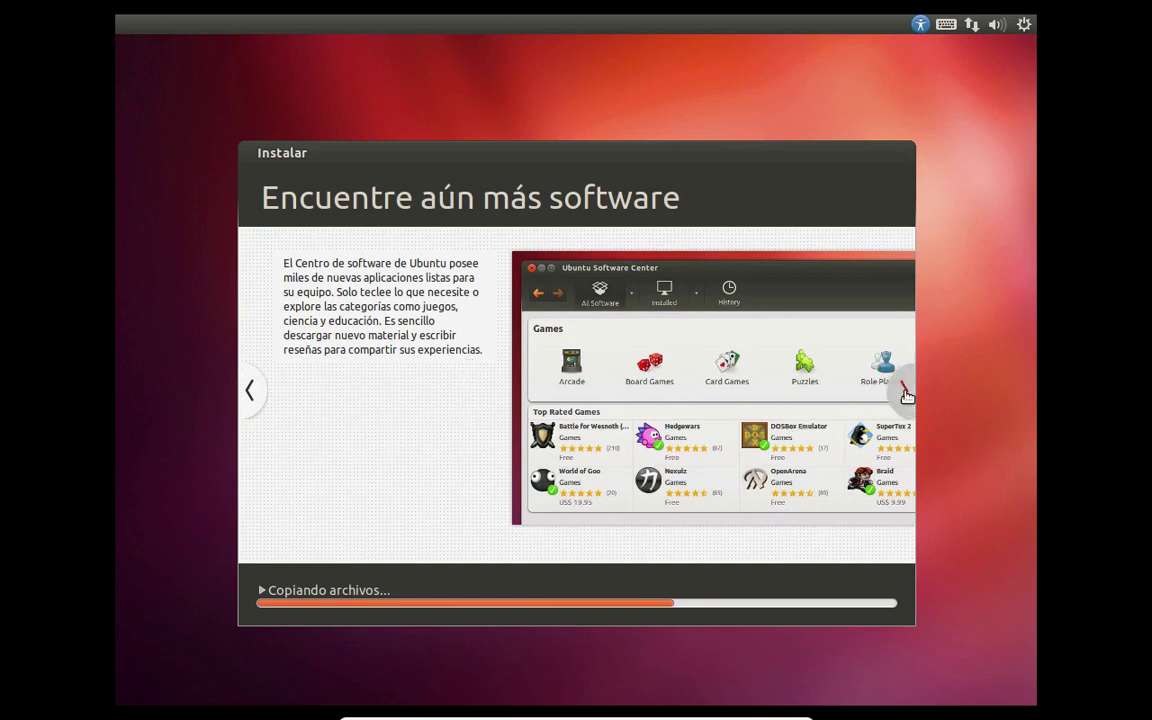
{"action": "left_click", "coordinate": [906, 395]}
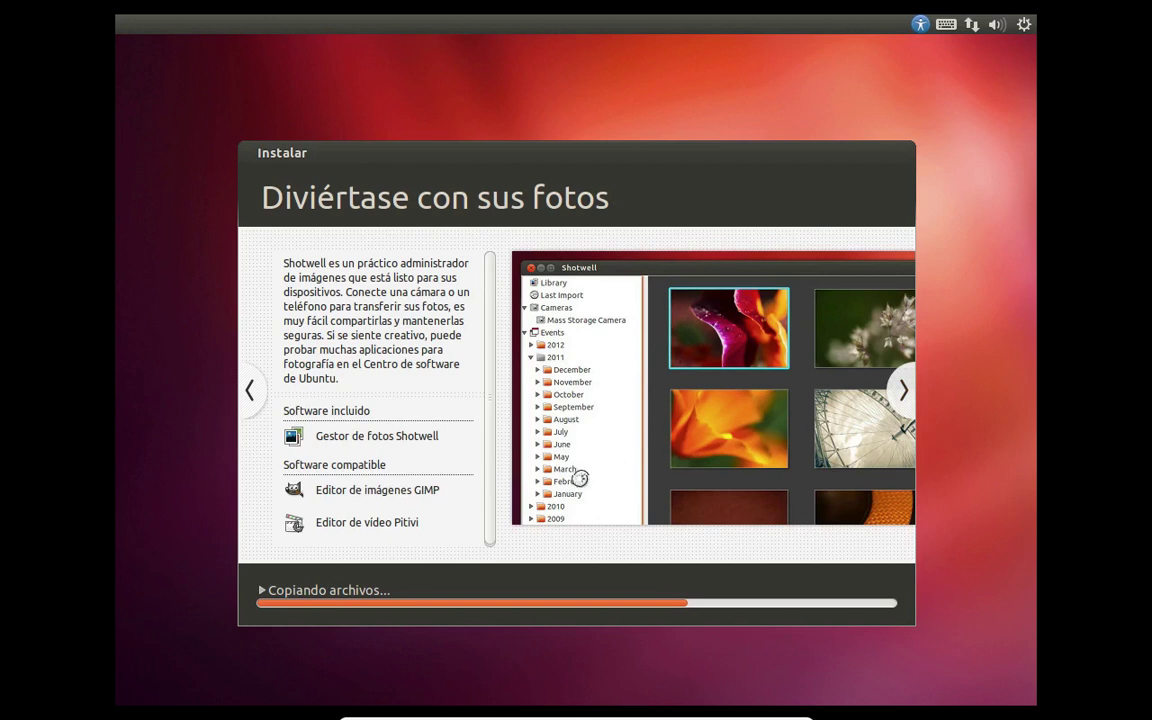
{"action": "left_click", "coordinate": [905, 390]}
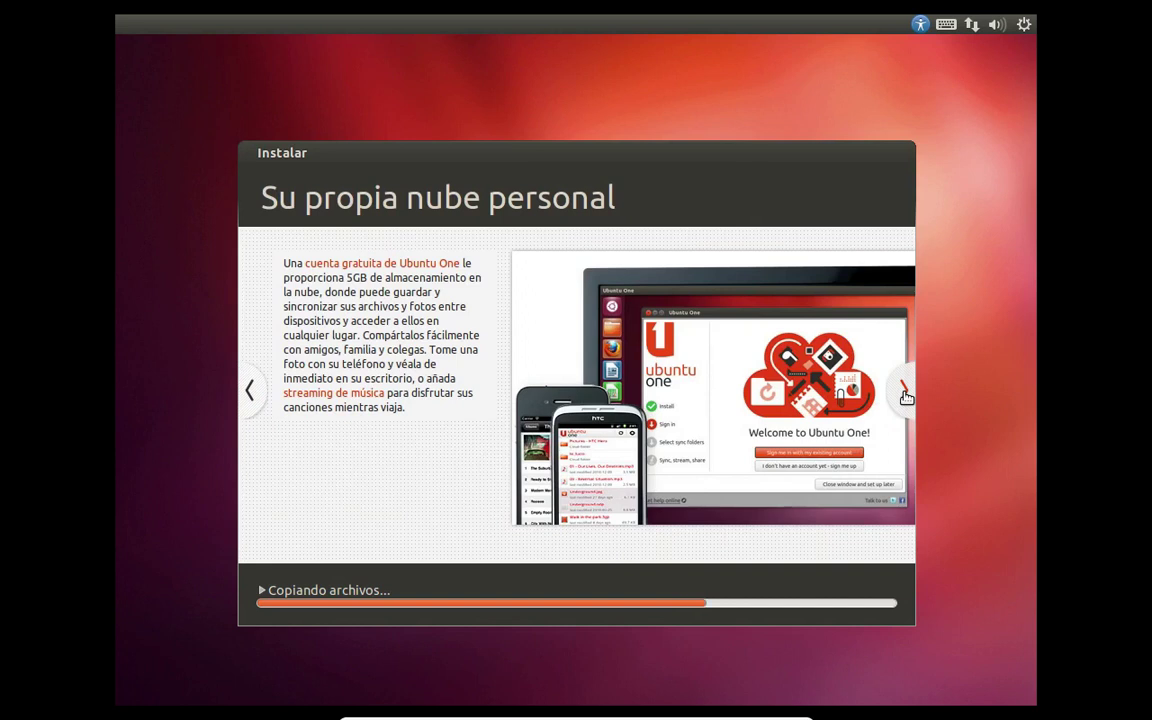
Step: Step the slideshow through the music and Manténgase conectado slides to the Firefox web slide
{"action": "left_click", "coordinate": [905, 394]}
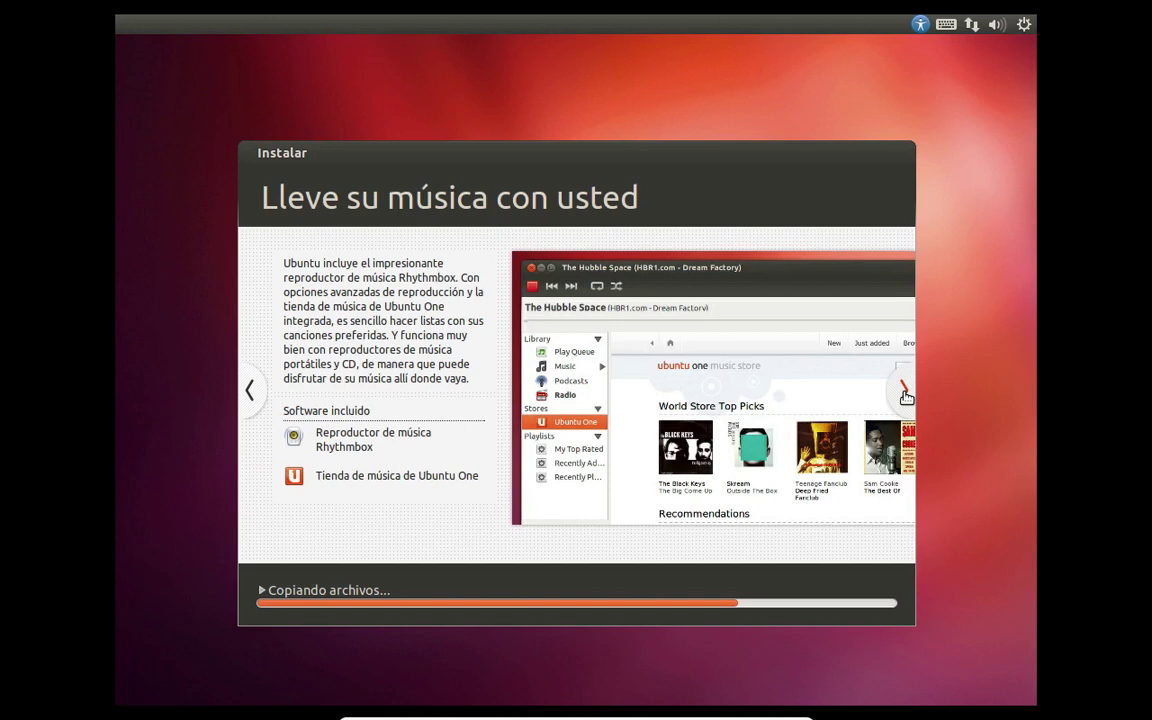
{"action": "left_click", "coordinate": [905, 392]}
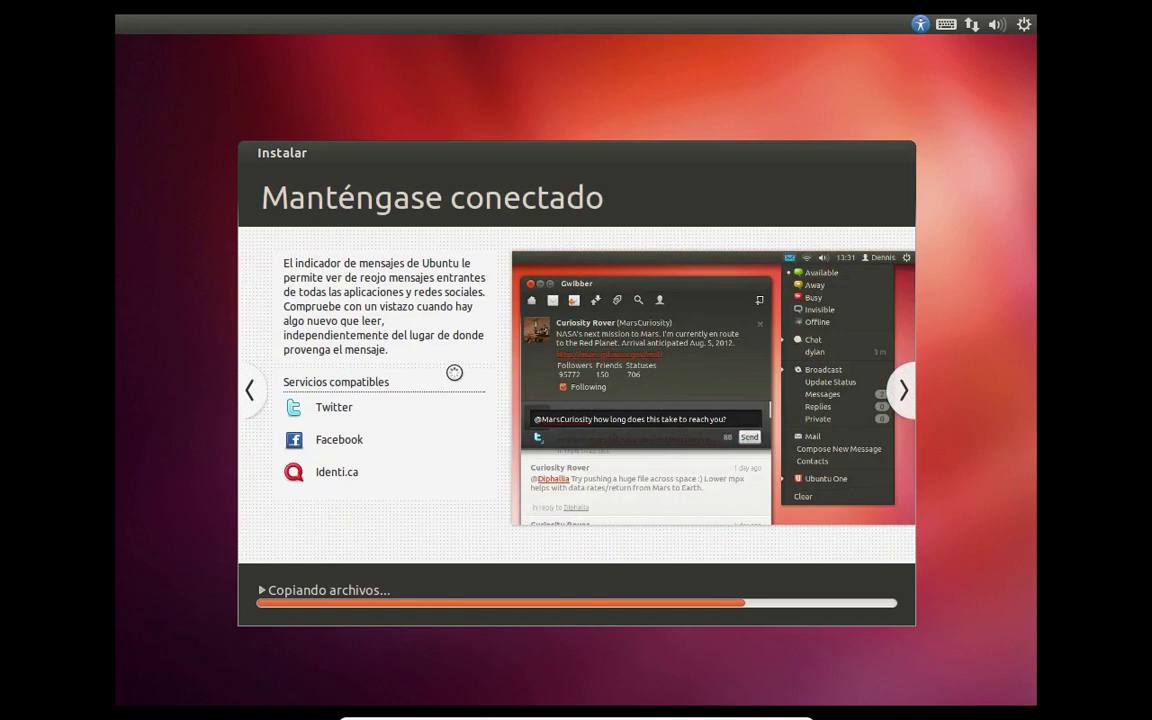
{"action": "left_click", "coordinate": [904, 392]}
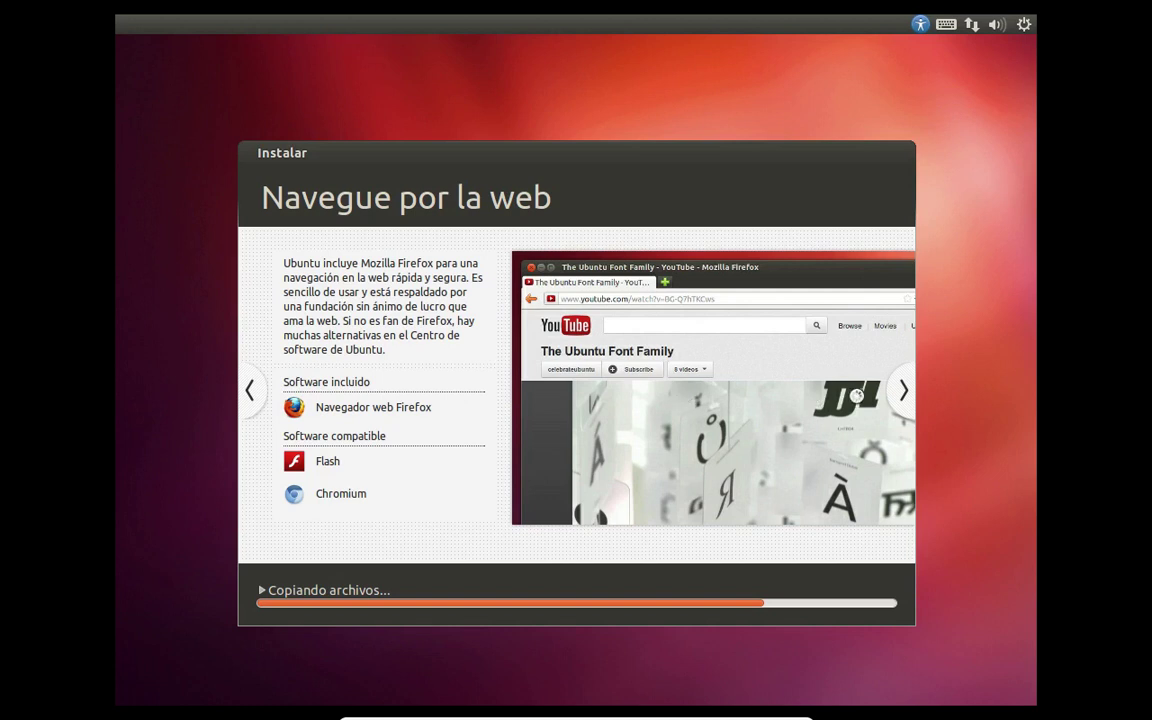
Step: Step through the LibreOffice and Personalice Ubuntu slides to the Ask Ubuntu ¿Alguna pregunta? slide
{"action": "left_click", "coordinate": [907, 392]}
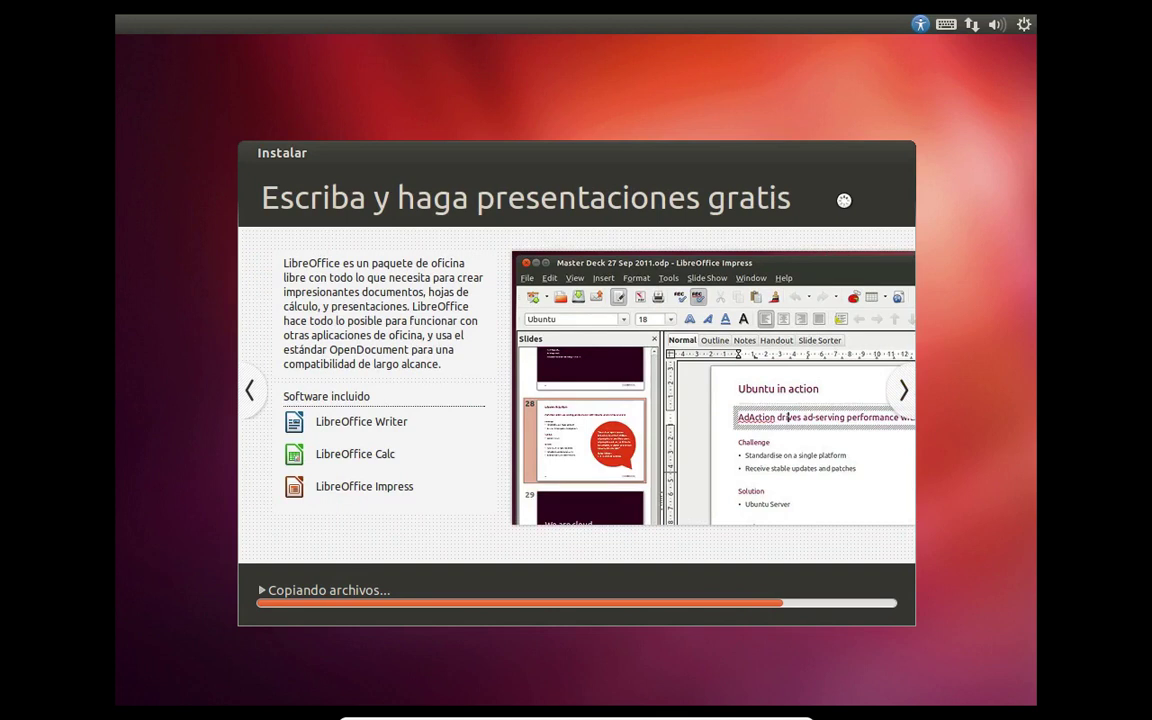
{"action": "left_click", "coordinate": [904, 392]}
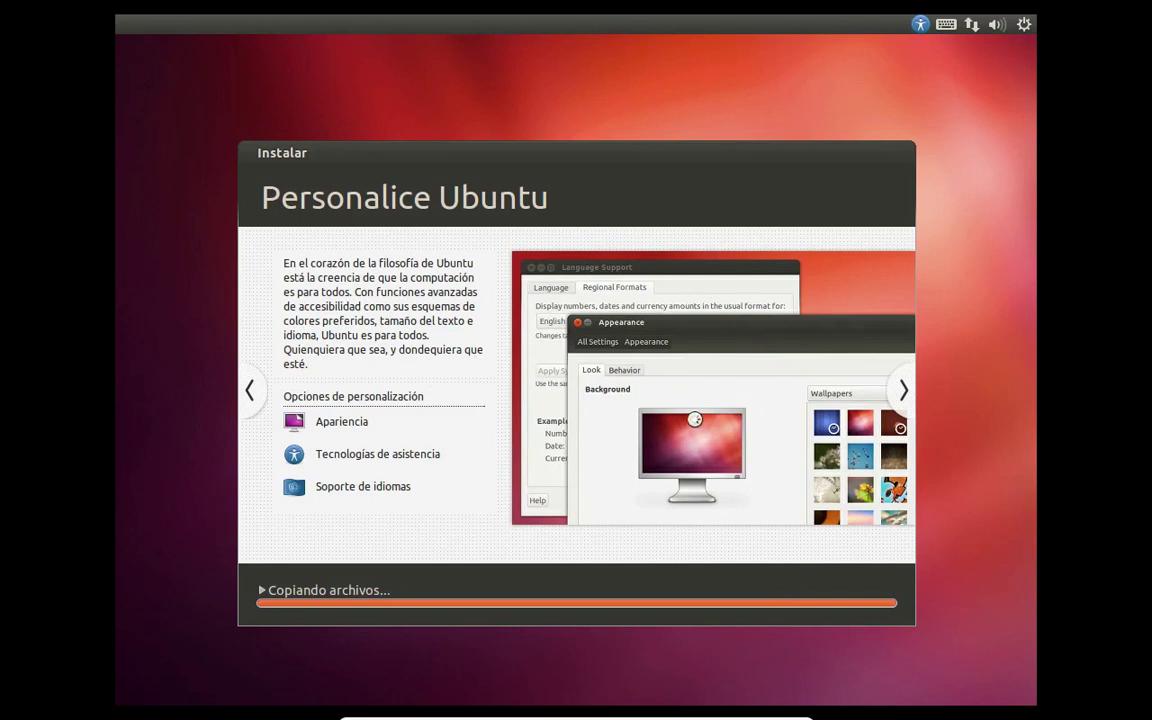
{"action": "left_click", "coordinate": [904, 391]}
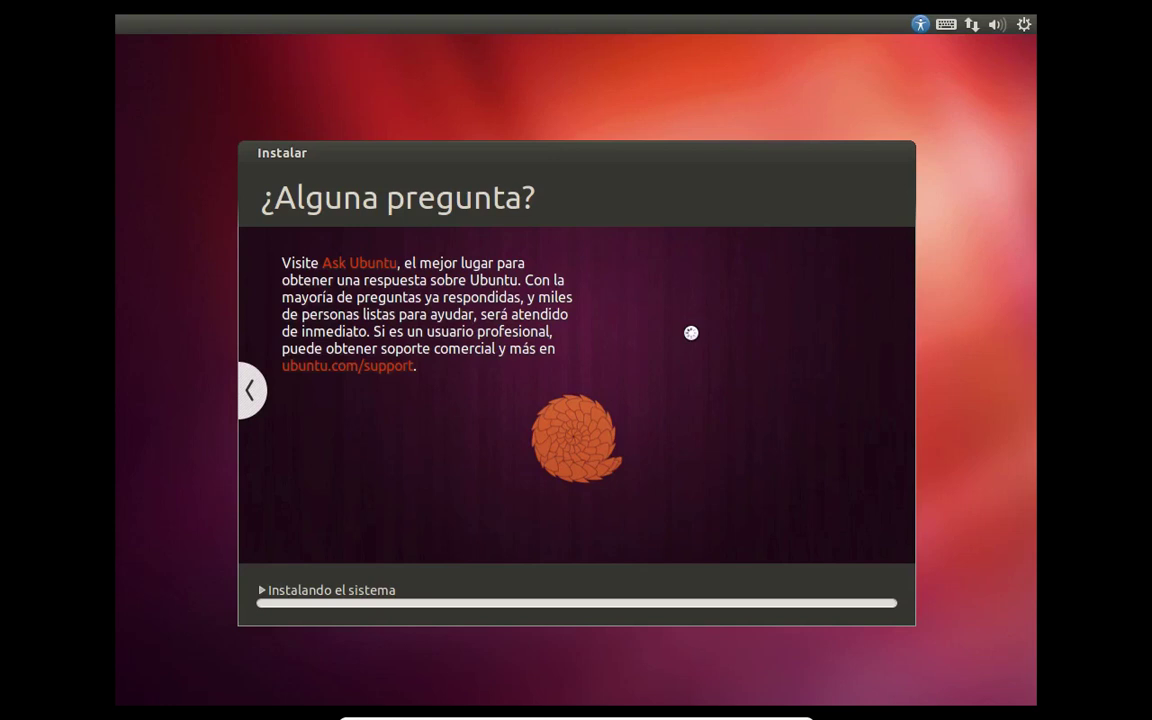
Step: Go back to the web slide, forward to LibreOffice, then expand the Instalando el sistema log
{"action": "left_click", "coordinate": [251, 393]}
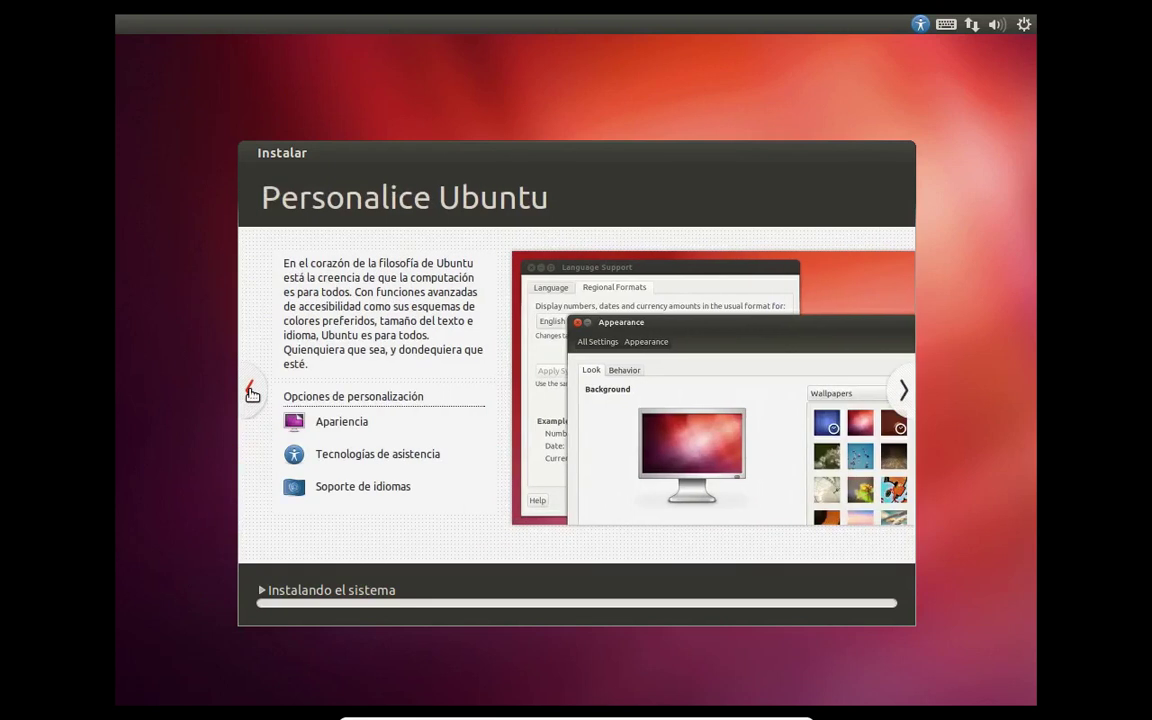
{"action": "left_click", "coordinate": [251, 393]}
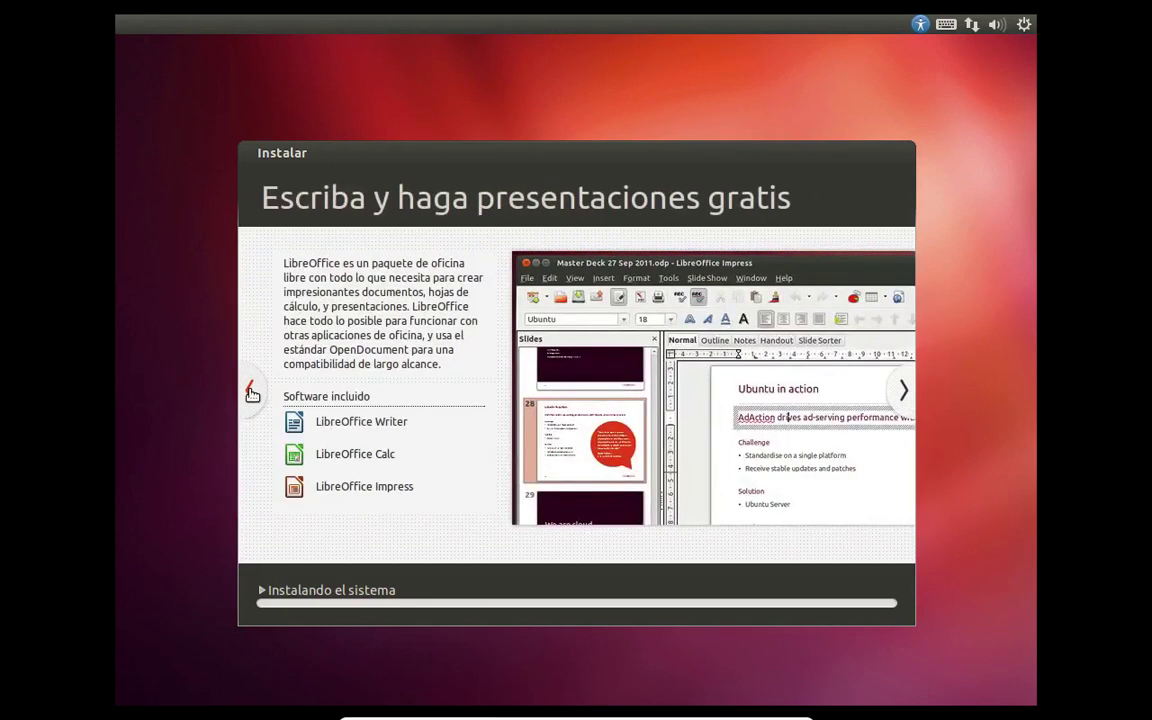
{"action": "left_click", "coordinate": [251, 393]}
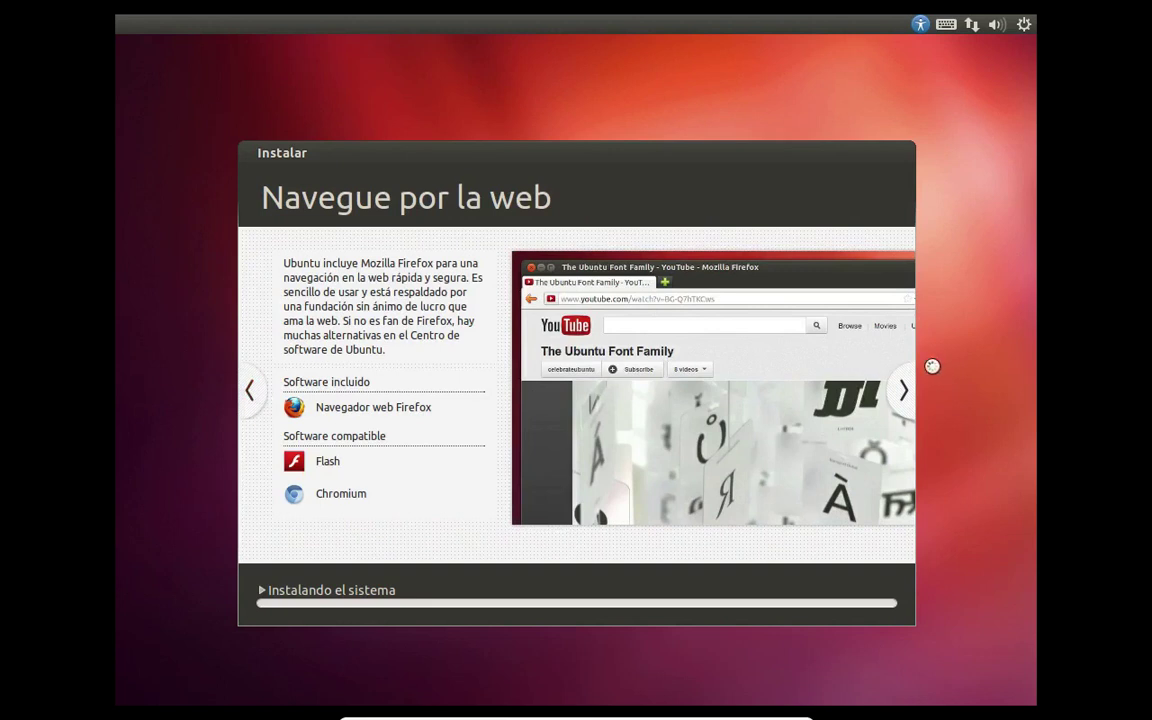
{"action": "left_click", "coordinate": [903, 393]}
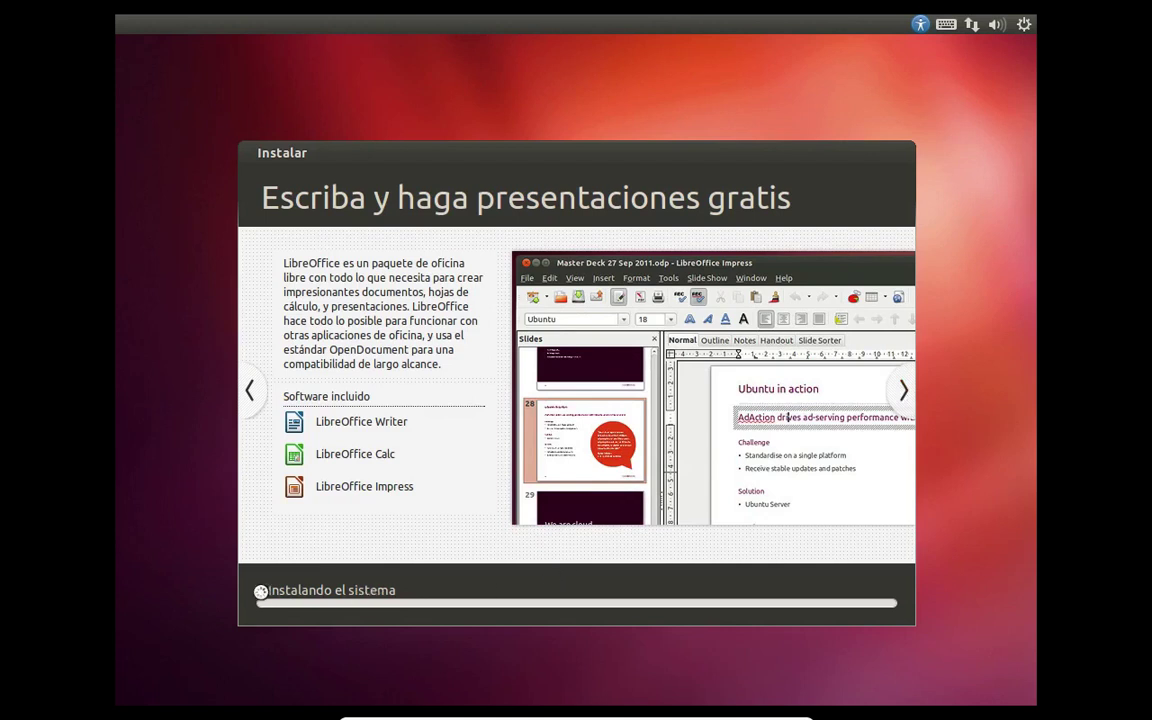
{"action": "left_click", "coordinate": [261, 591]}
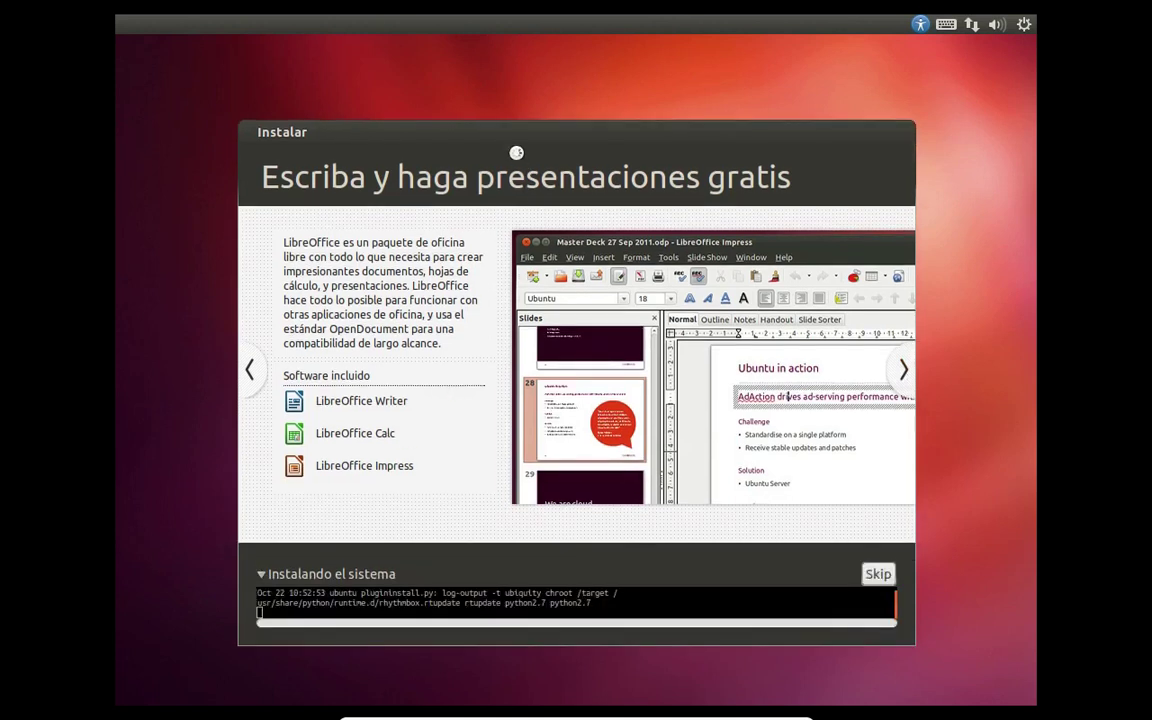